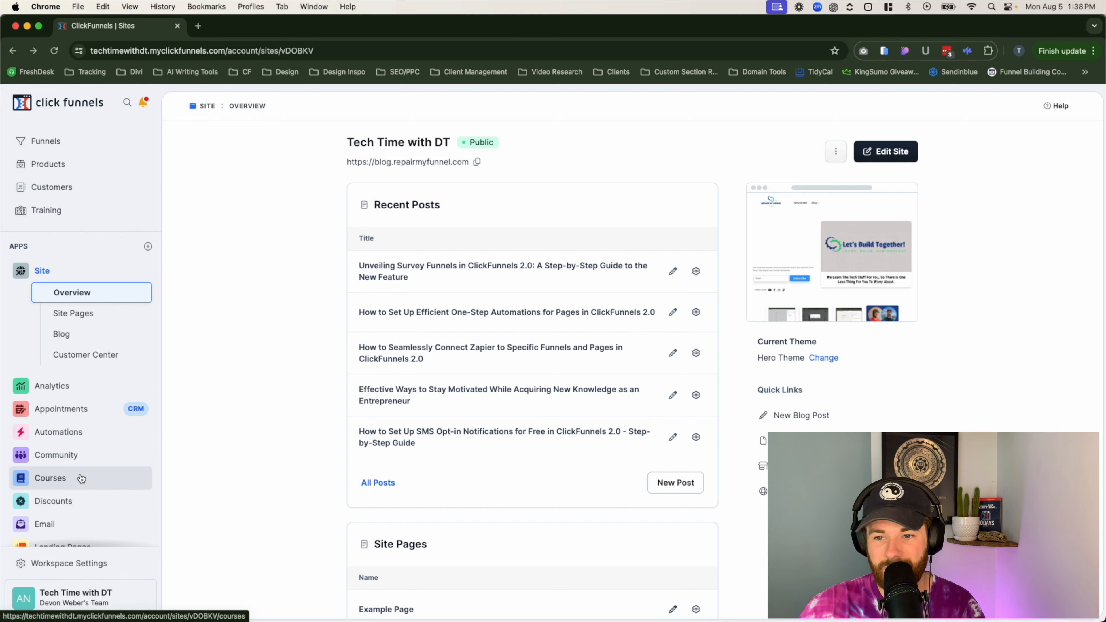
Open the Courses area and view the Published, Draft and Customer Center course lists.
click(54, 488)
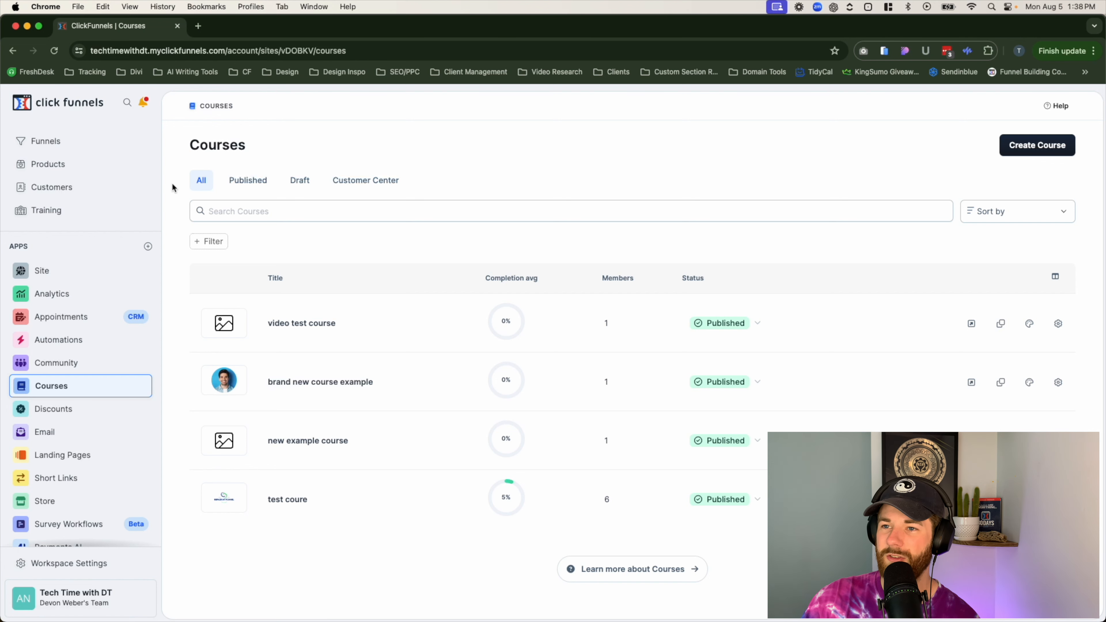
click(260, 182)
click(299, 183)
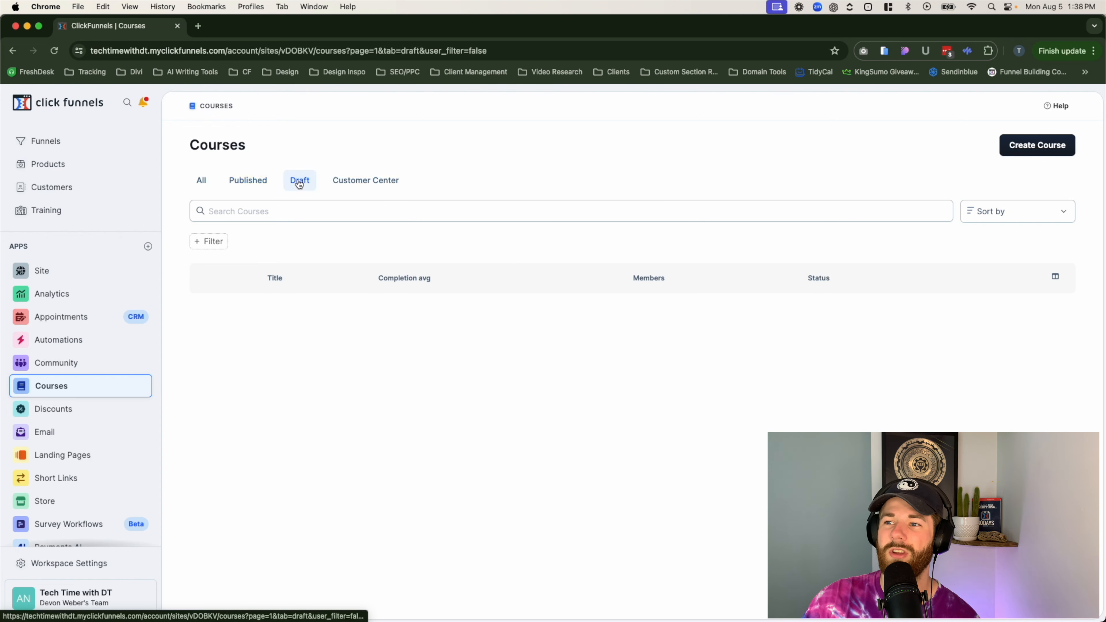
click(366, 187)
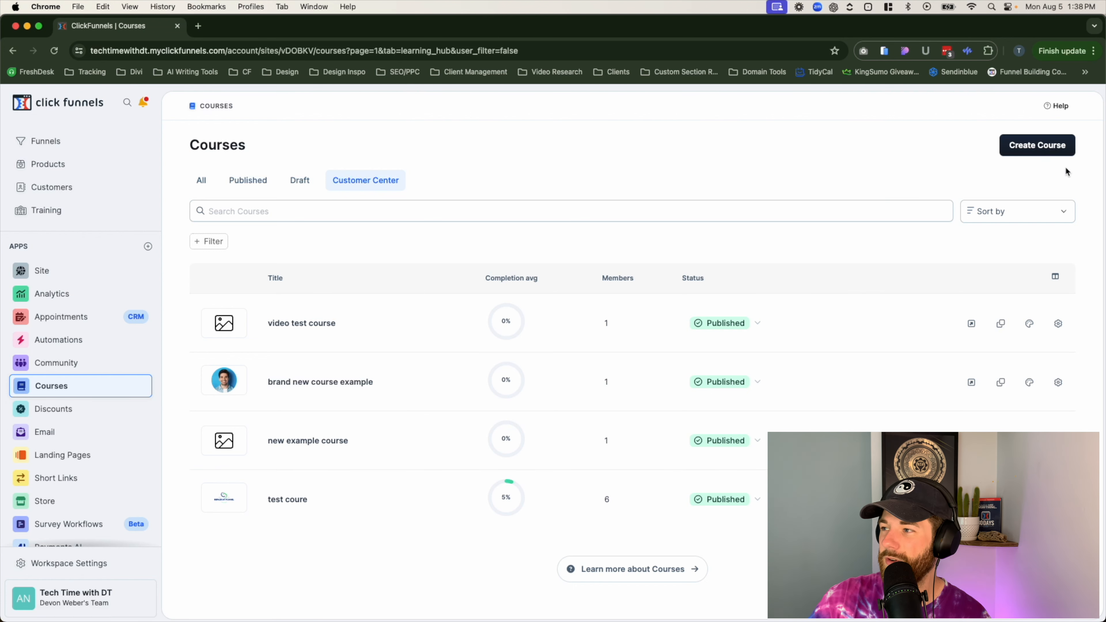
Review the course types offered for a new course and leave without creating one.
click(1049, 146)
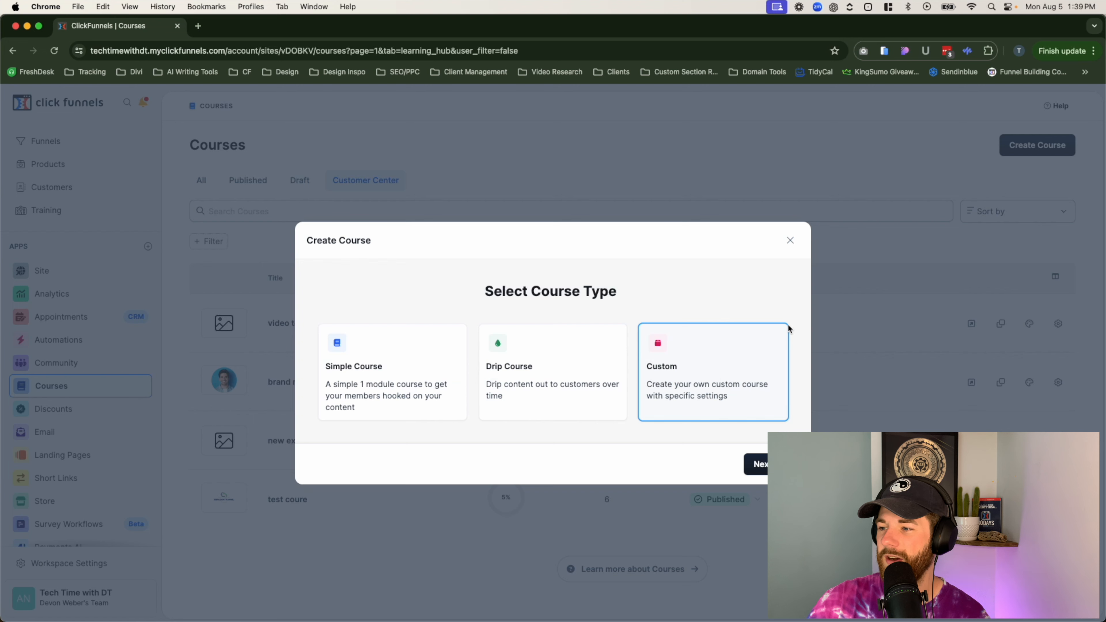
click(791, 242)
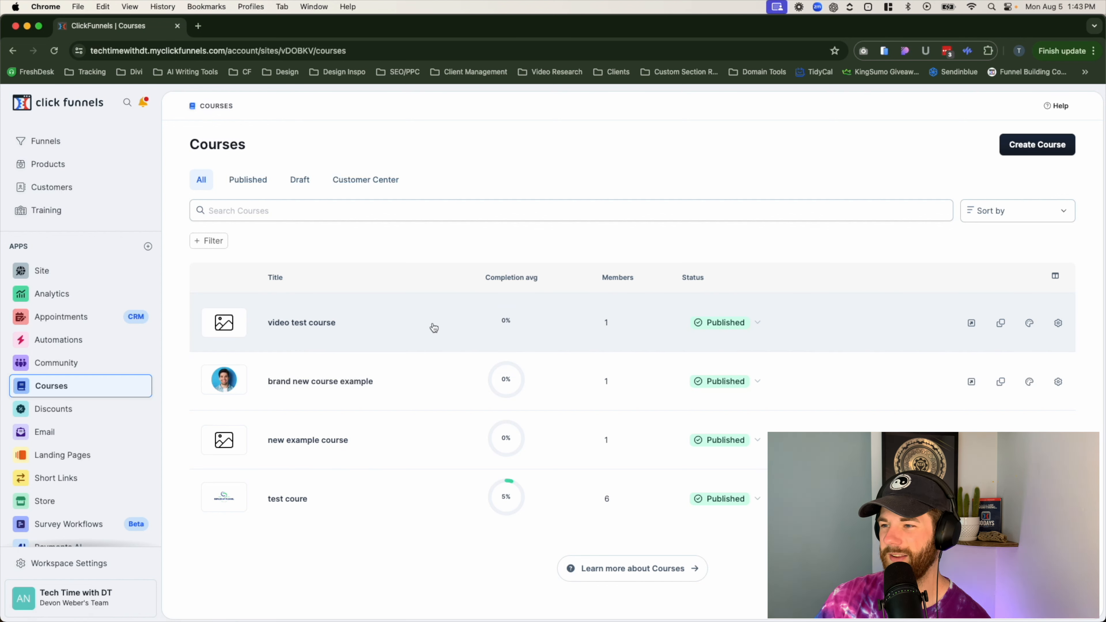
View the outline of "video test course", return to the course list and check that course's publishing status options.
click(304, 343)
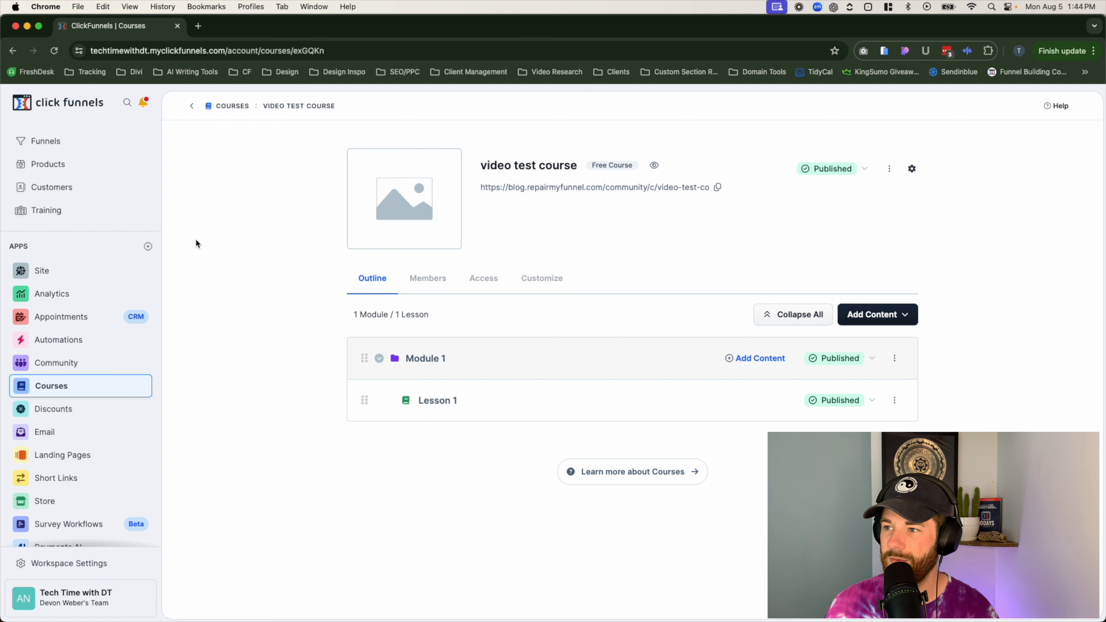
click(230, 106)
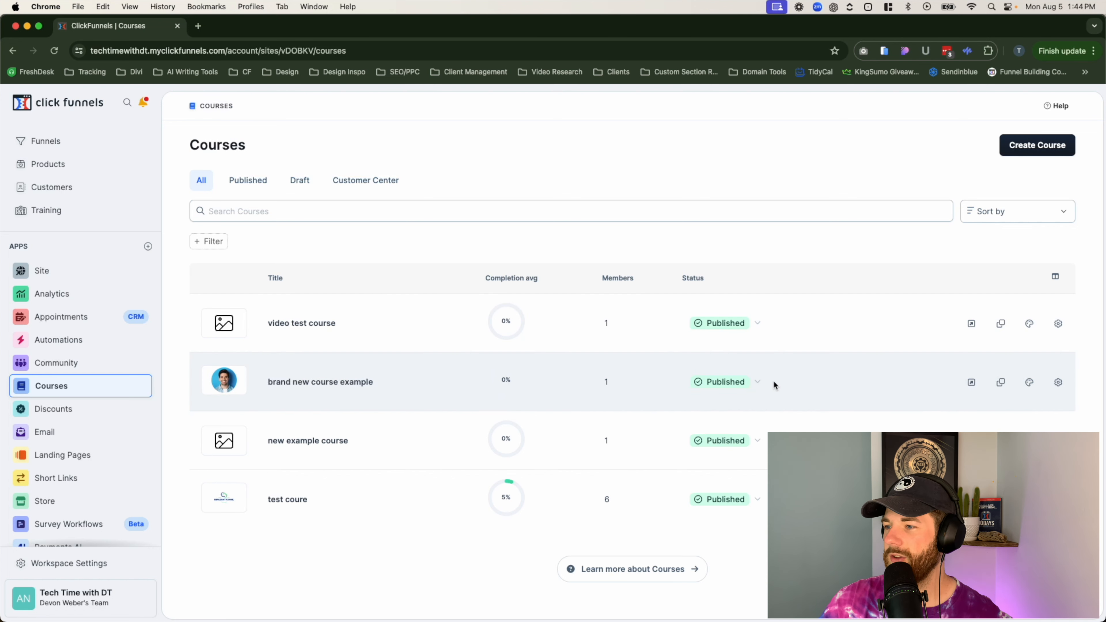
click(756, 323)
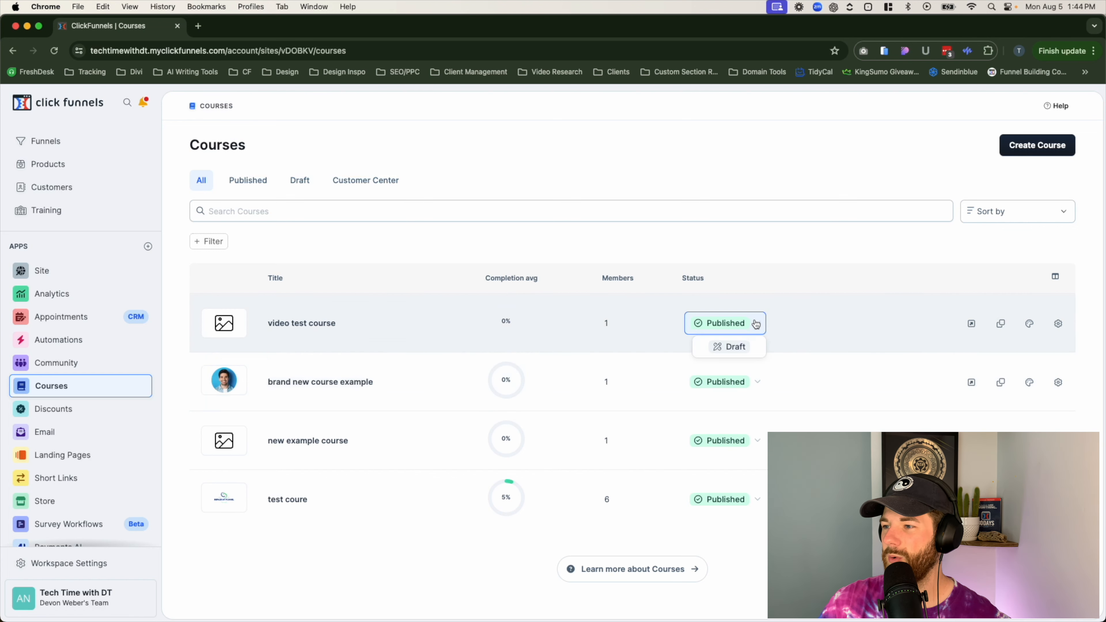
click(756, 331)
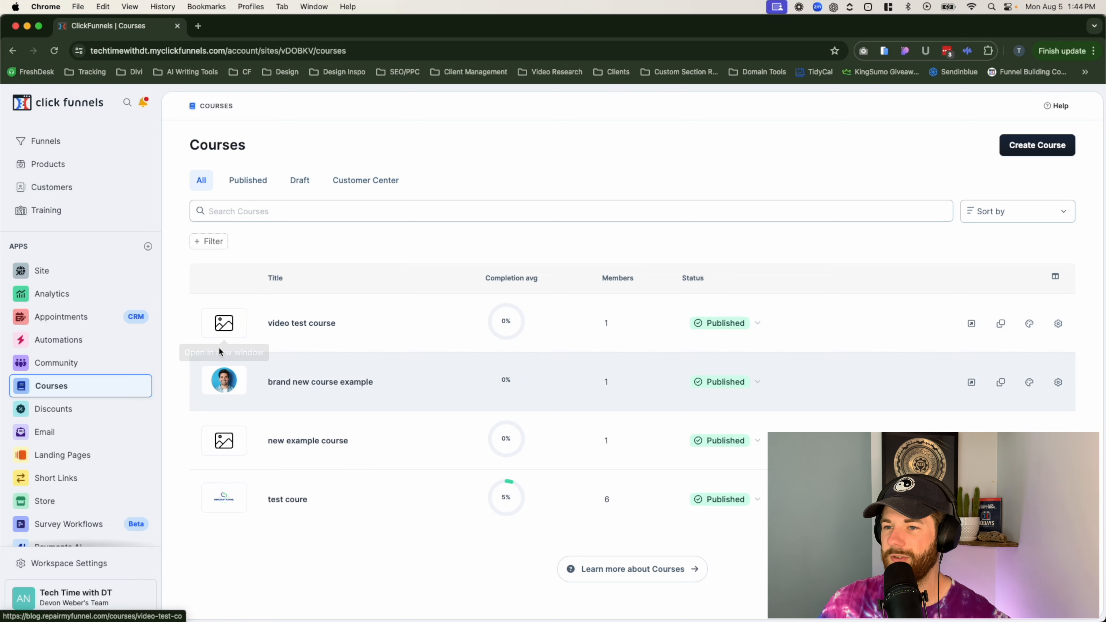
Preview "video test course" in a separate browser tab and return to the course list.
click(219, 348)
key(super+w)
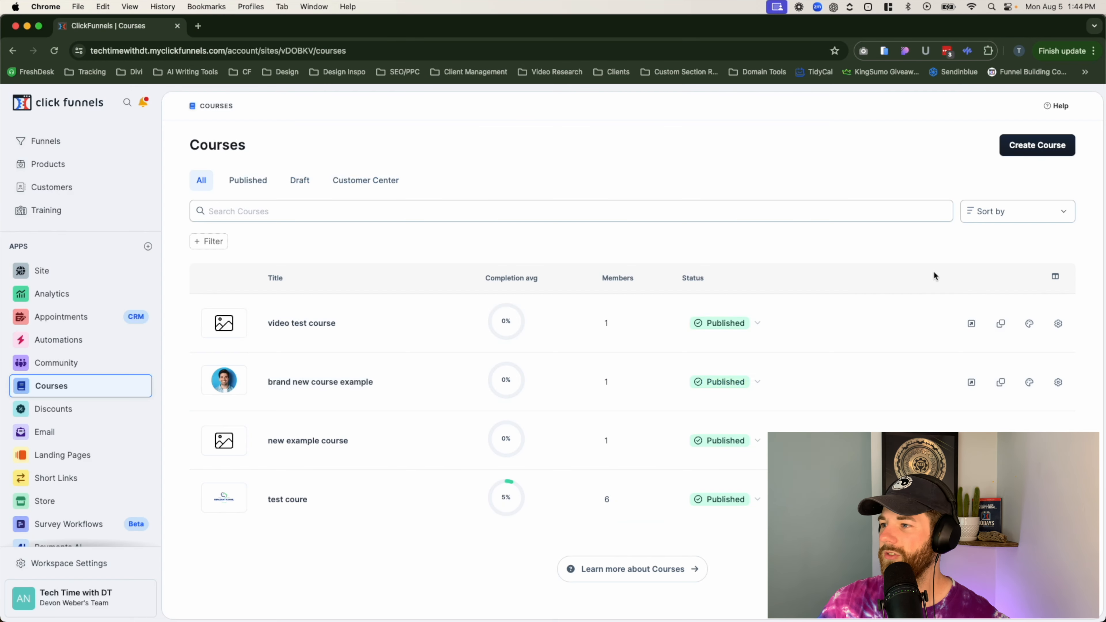
click(972, 323)
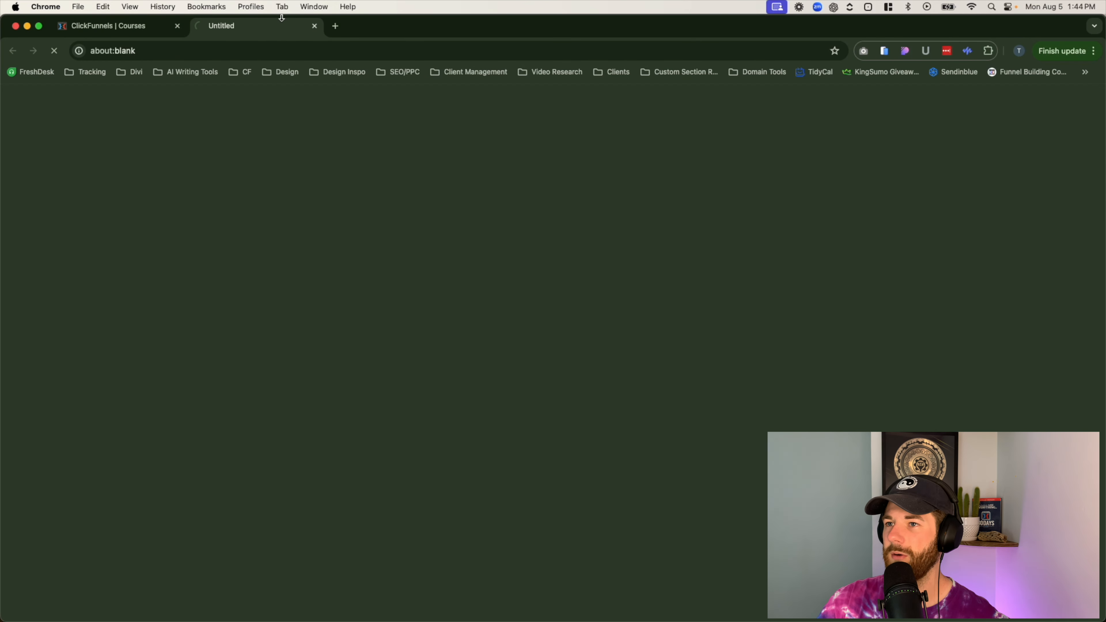
click(315, 27)
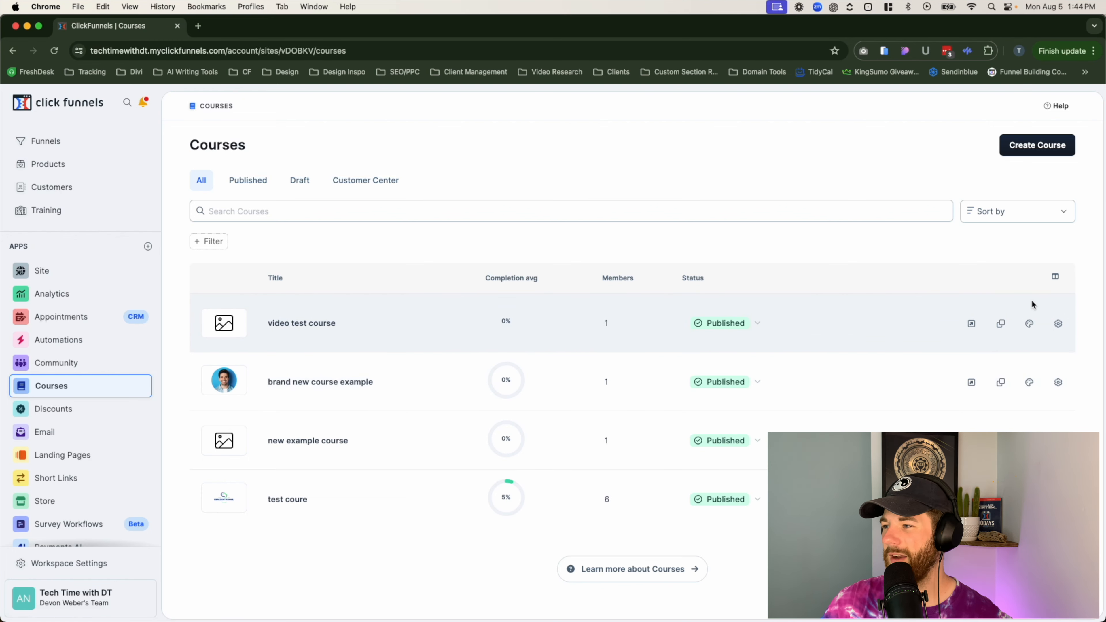
View the page templates of "video test course" in the course editor and return to the course list.
click(1030, 326)
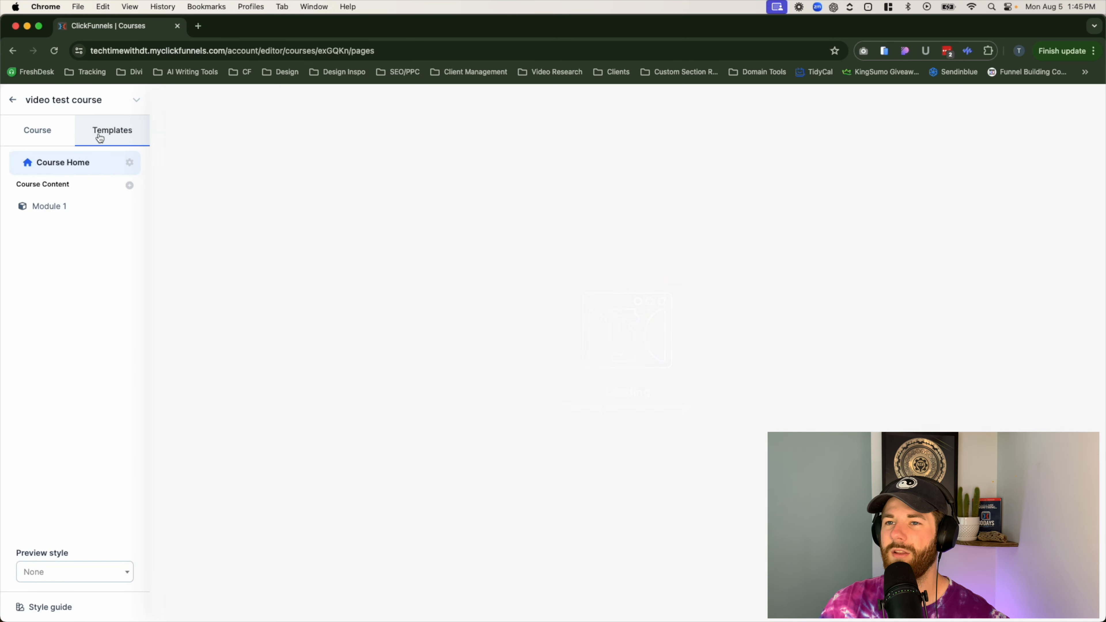
click(100, 131)
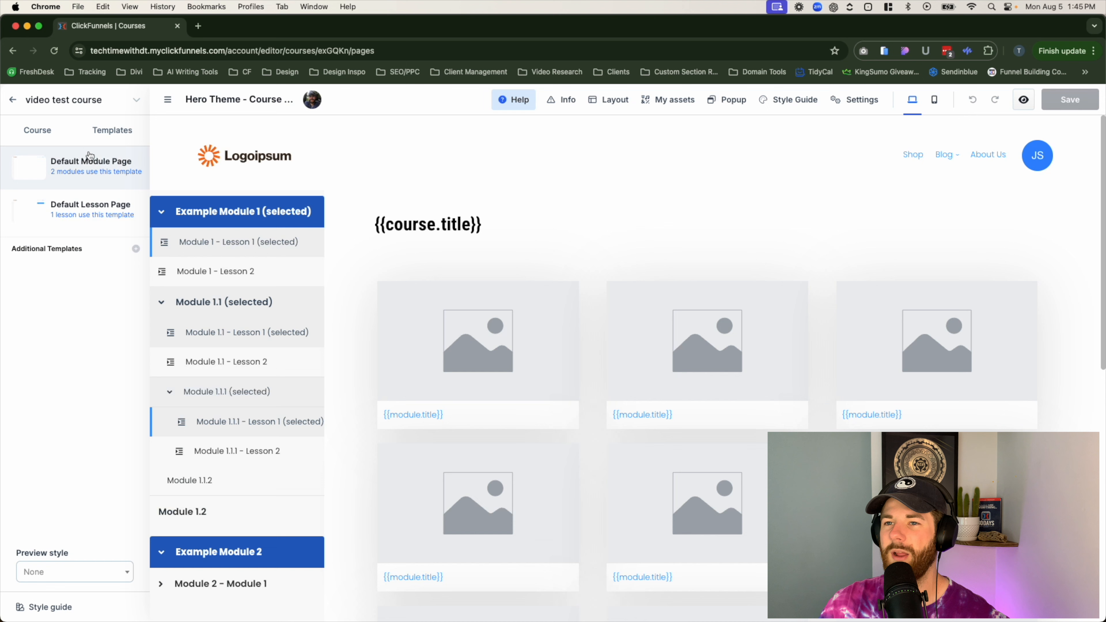
click(14, 101)
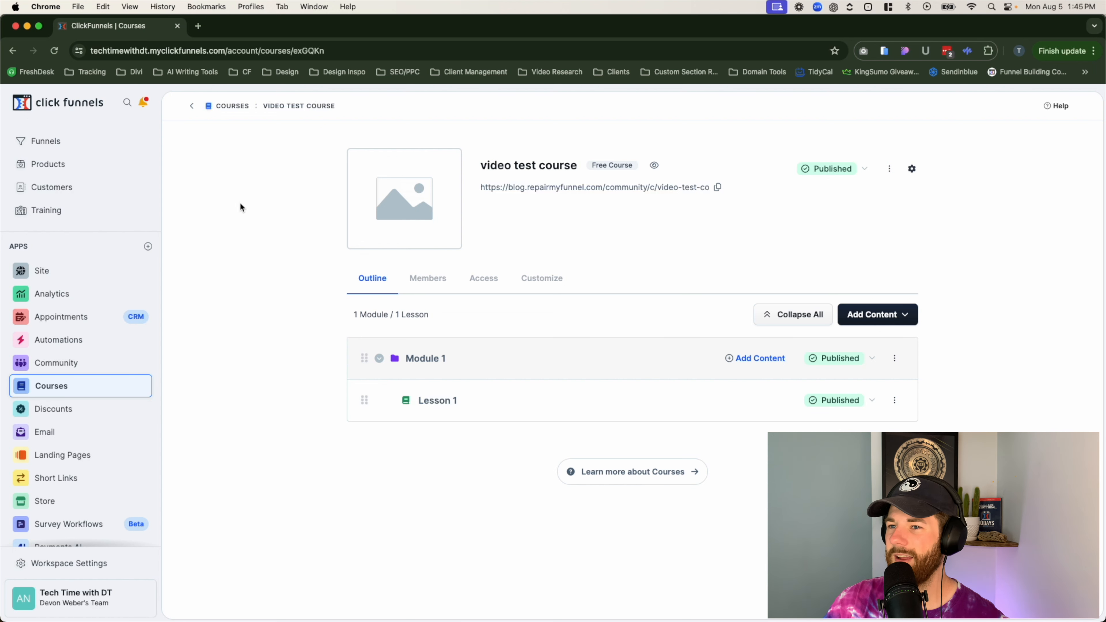
click(240, 114)
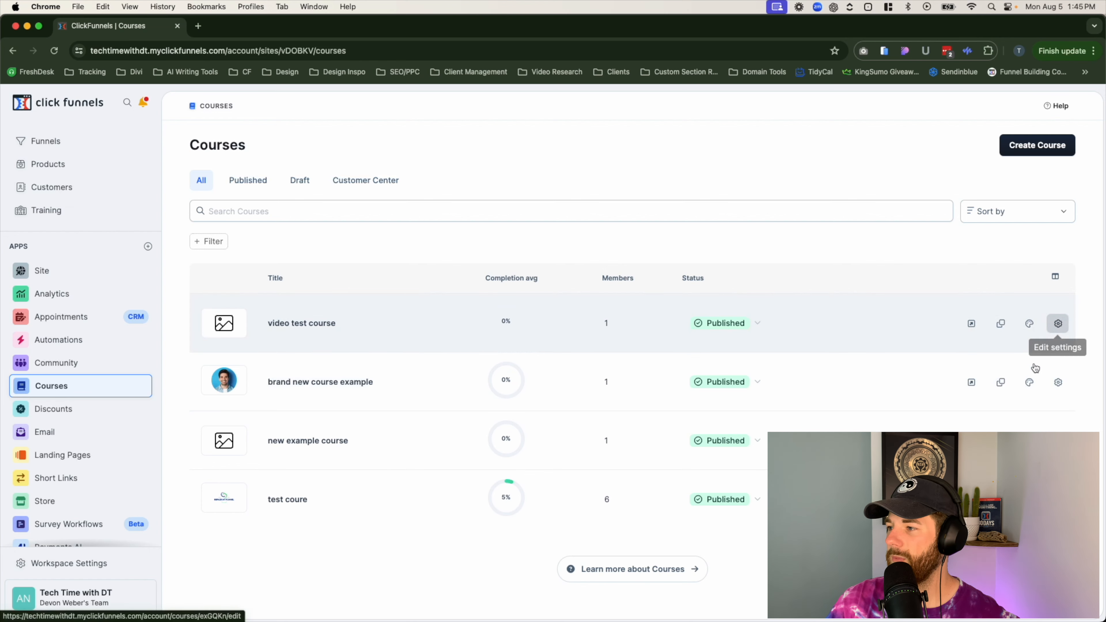
Examine the settings of "video test course" from the course list, including enrollment email, path URL, theme, Customer Center and advanced options.
click(1058, 324)
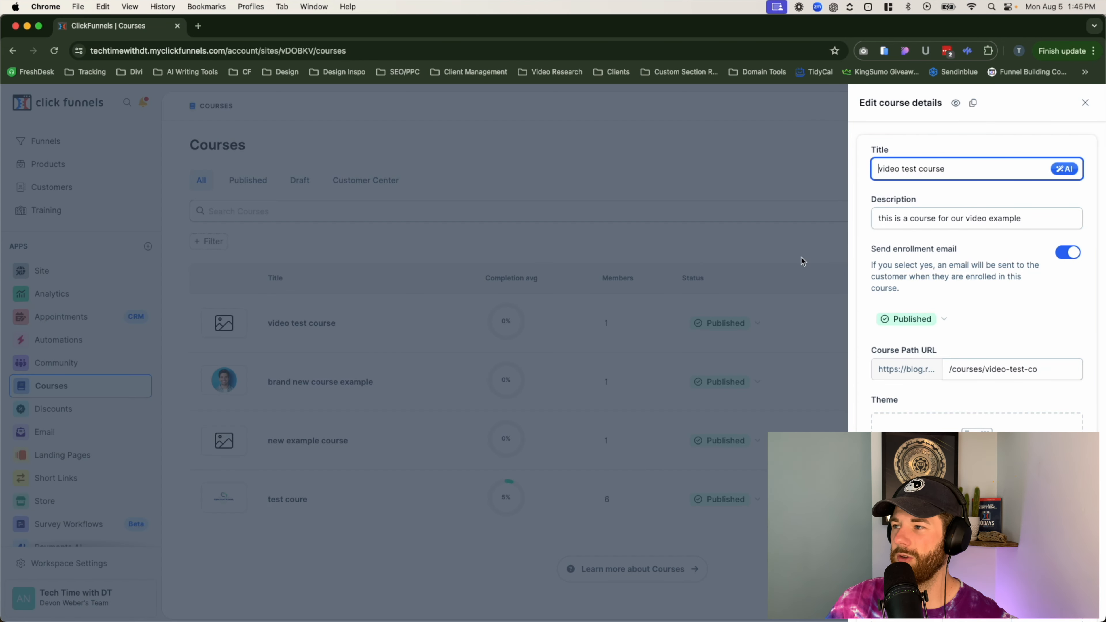
scroll(983, 217, down, 5)
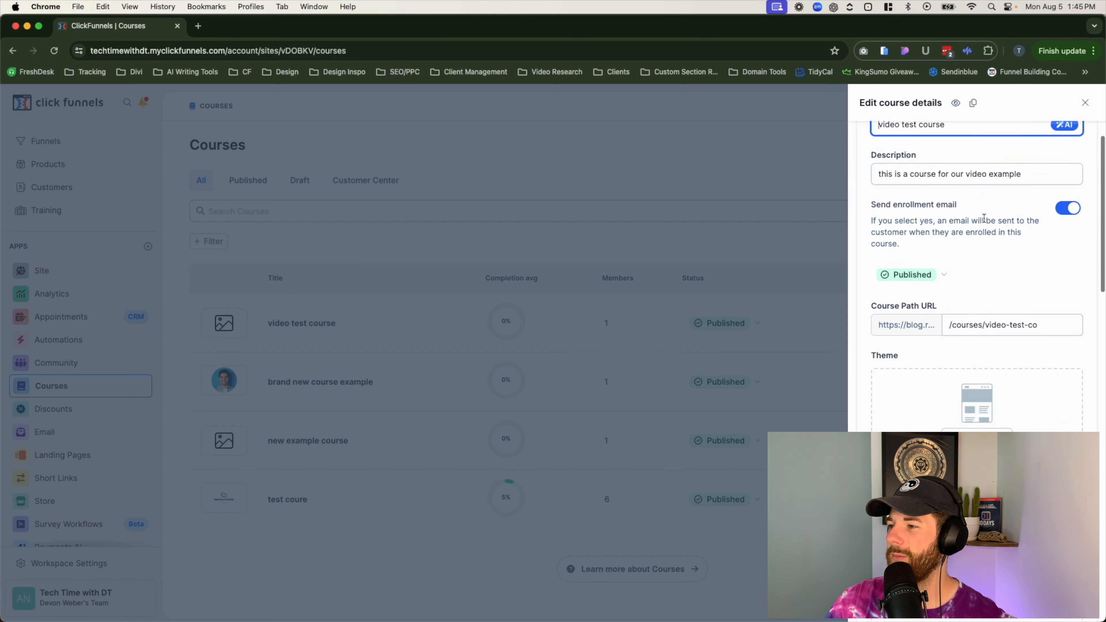
scroll(985, 220, up, 2)
scroll(998, 273, up, 2)
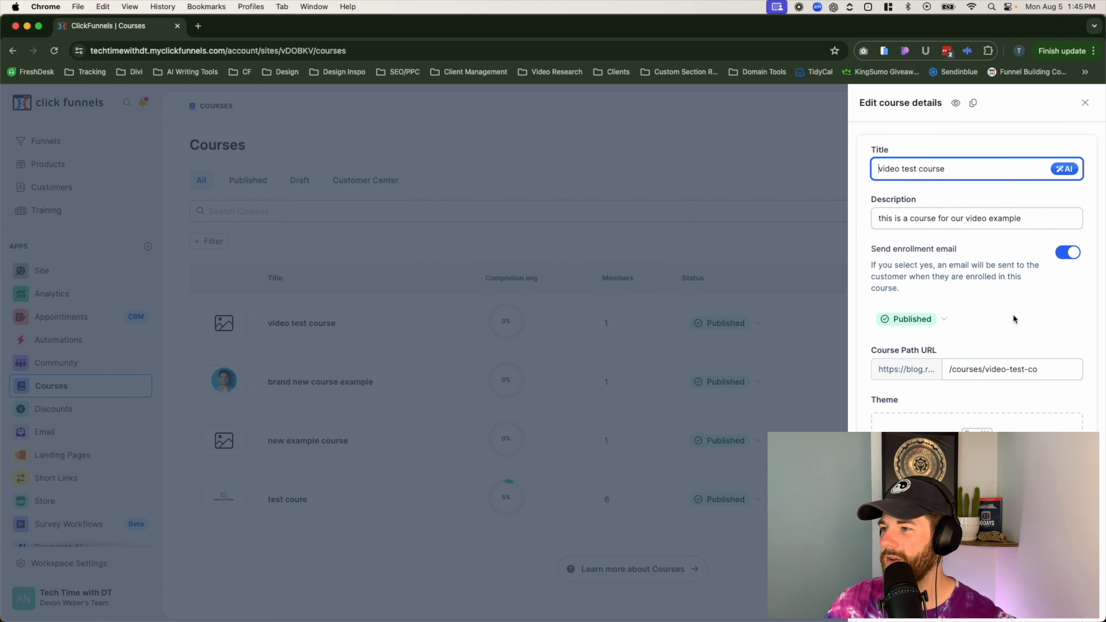
scroll(1015, 316, down, 10)
scroll(1015, 314, up, 10)
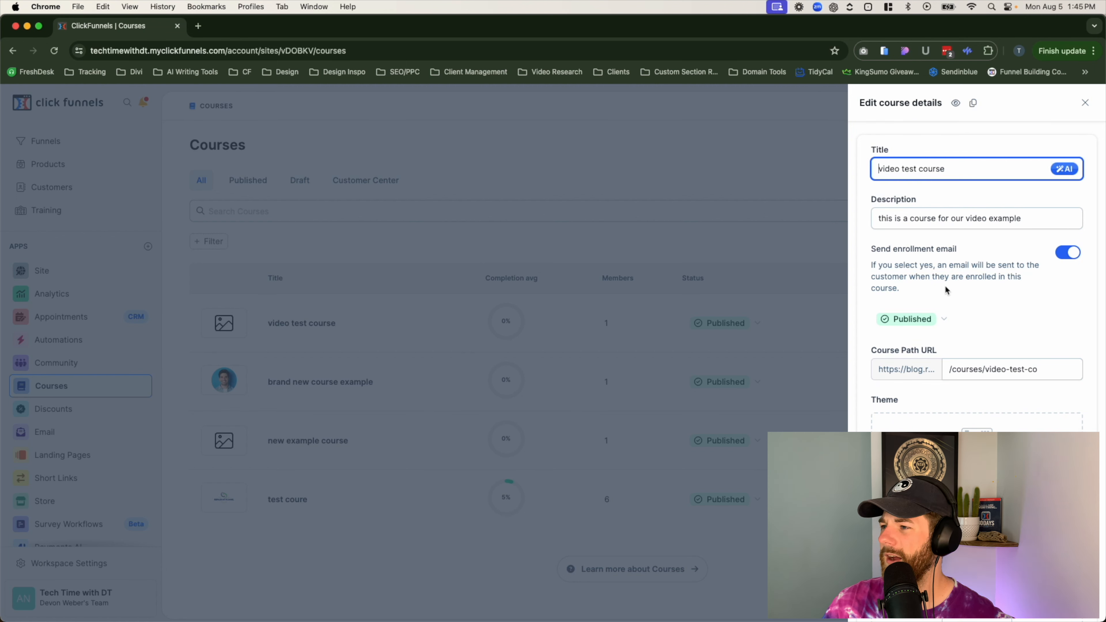
scroll(973, 314, down, 15)
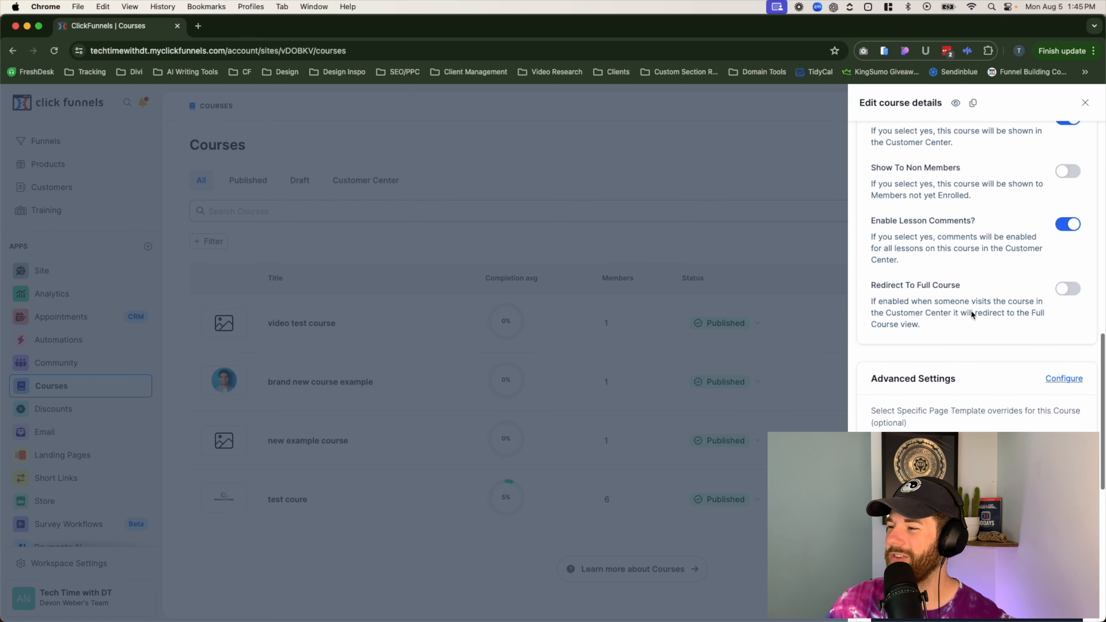
scroll(972, 311, up, 15)
click(1086, 103)
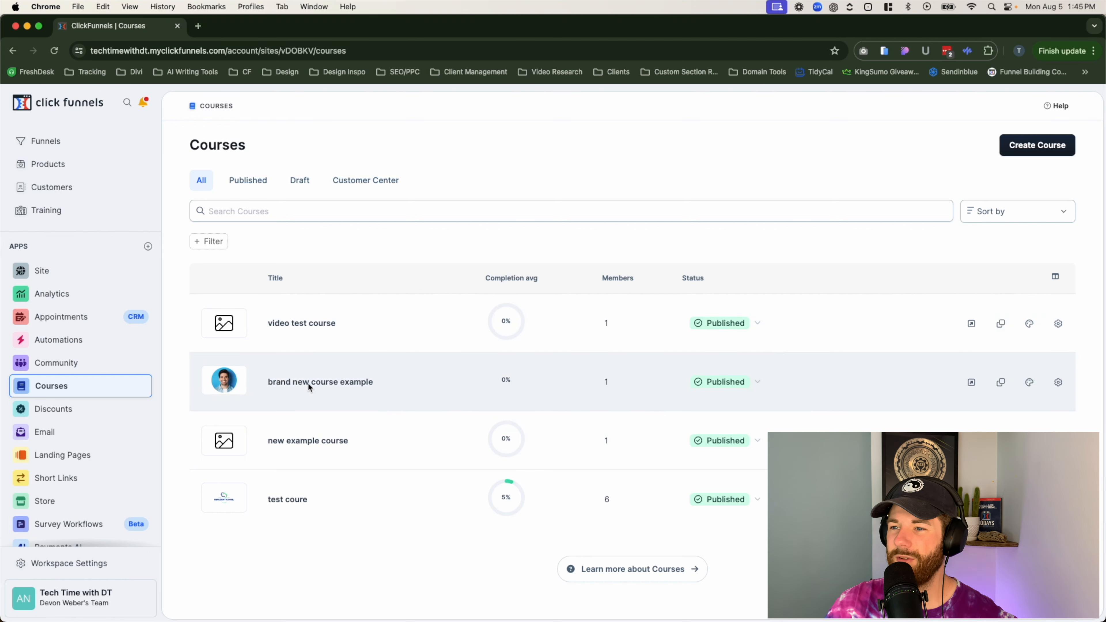
Open "video test course" and look up its theme and course image settings in the course details.
click(446, 326)
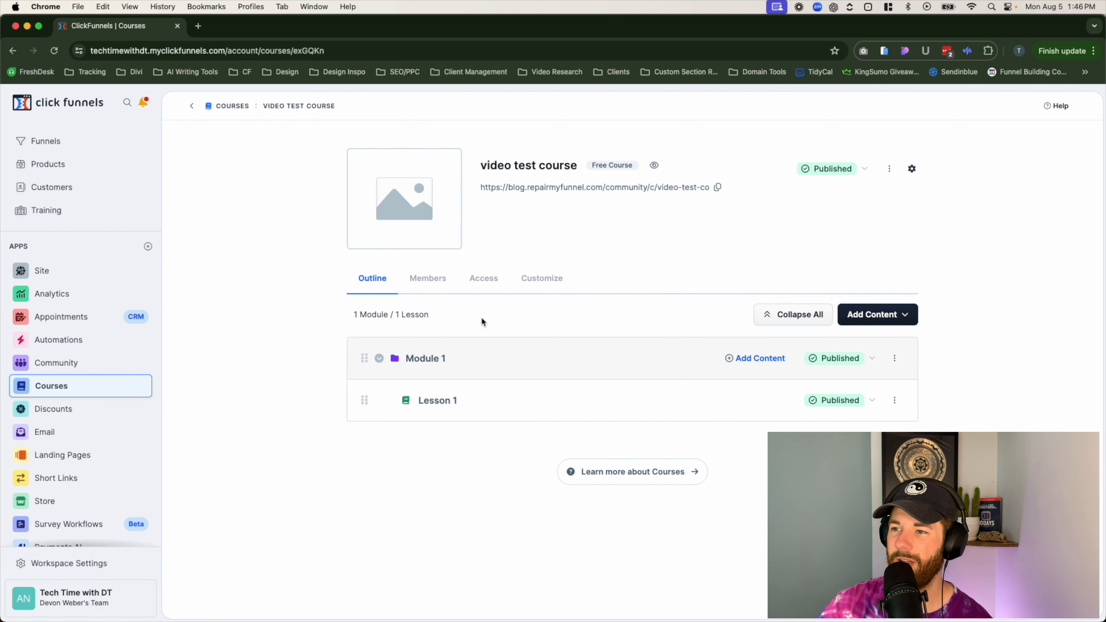
mouse_move(365, 233)
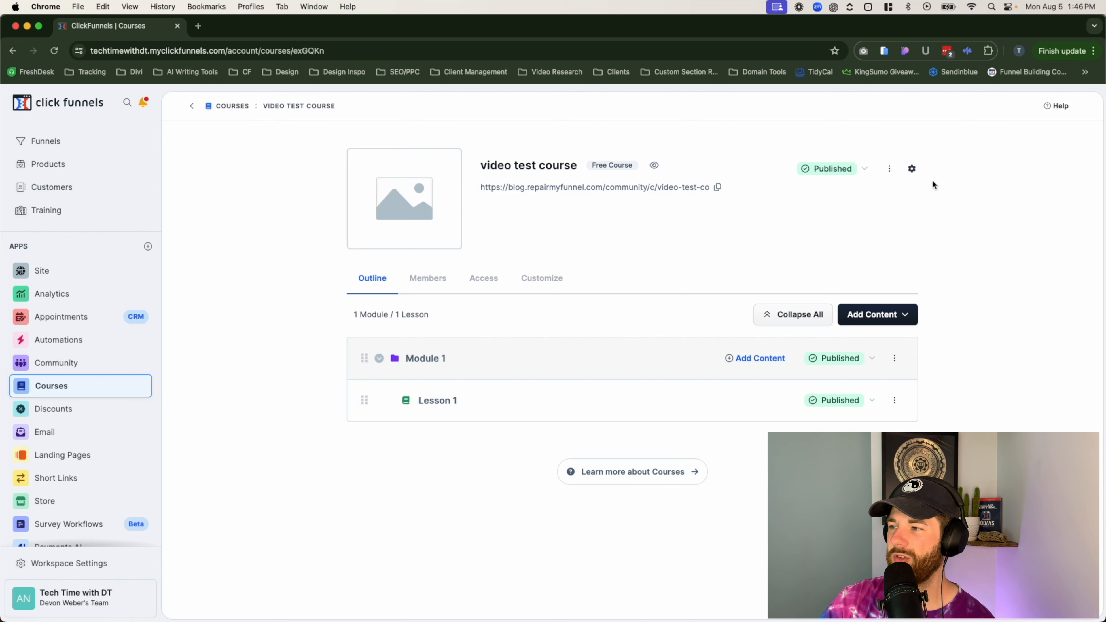
click(913, 170)
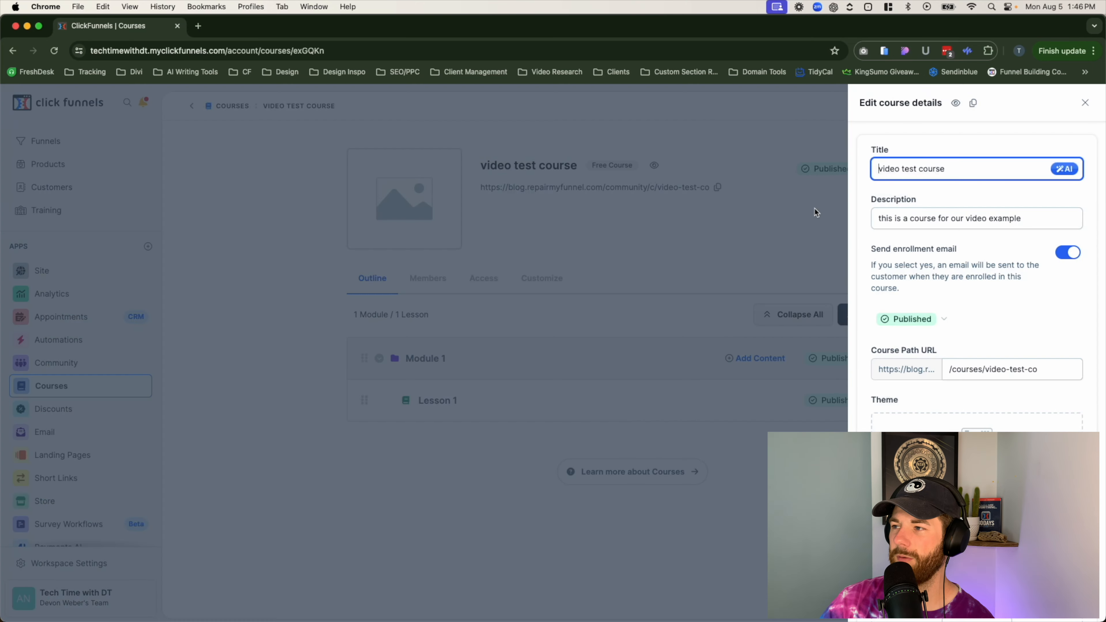
scroll(954, 413, down, 10)
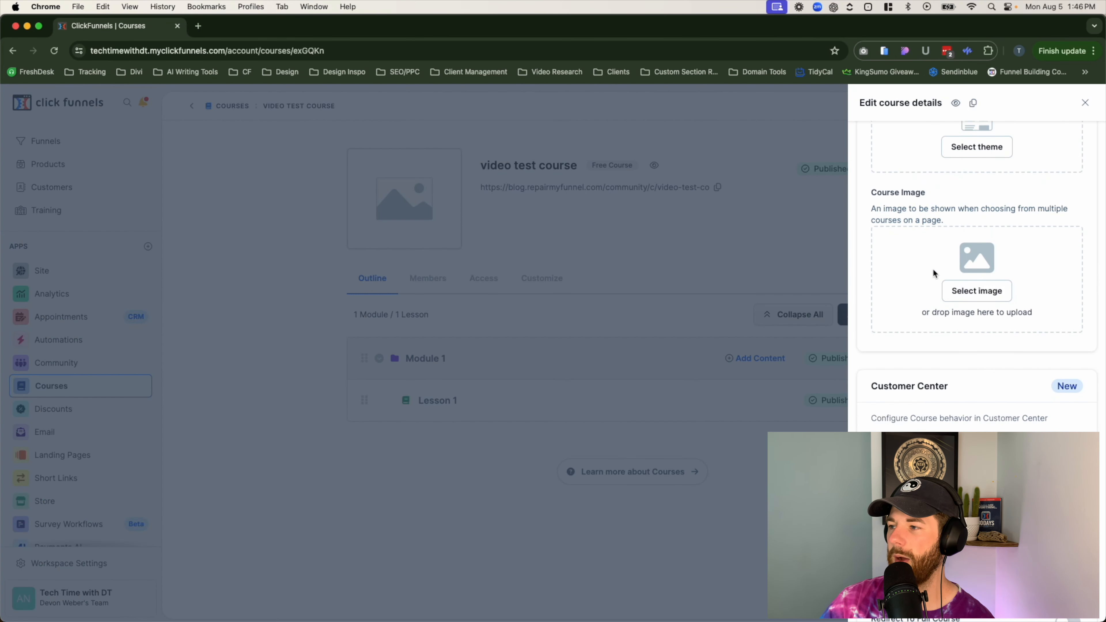
click(750, 219)
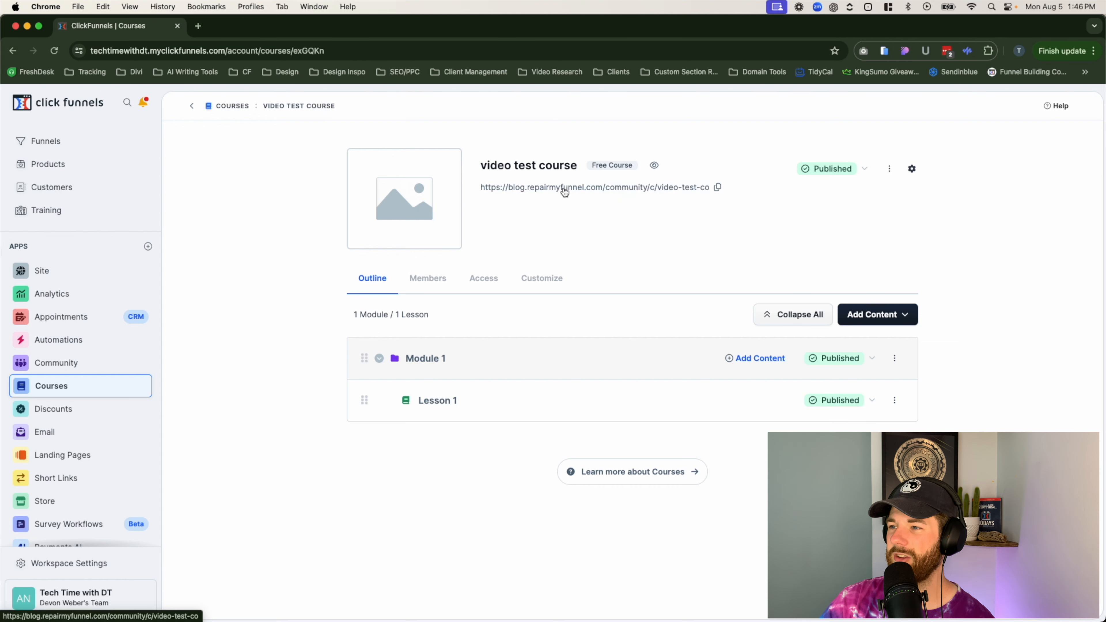
Open the course's community link in a separate browser tab and return to the course overview.
click(588, 191)
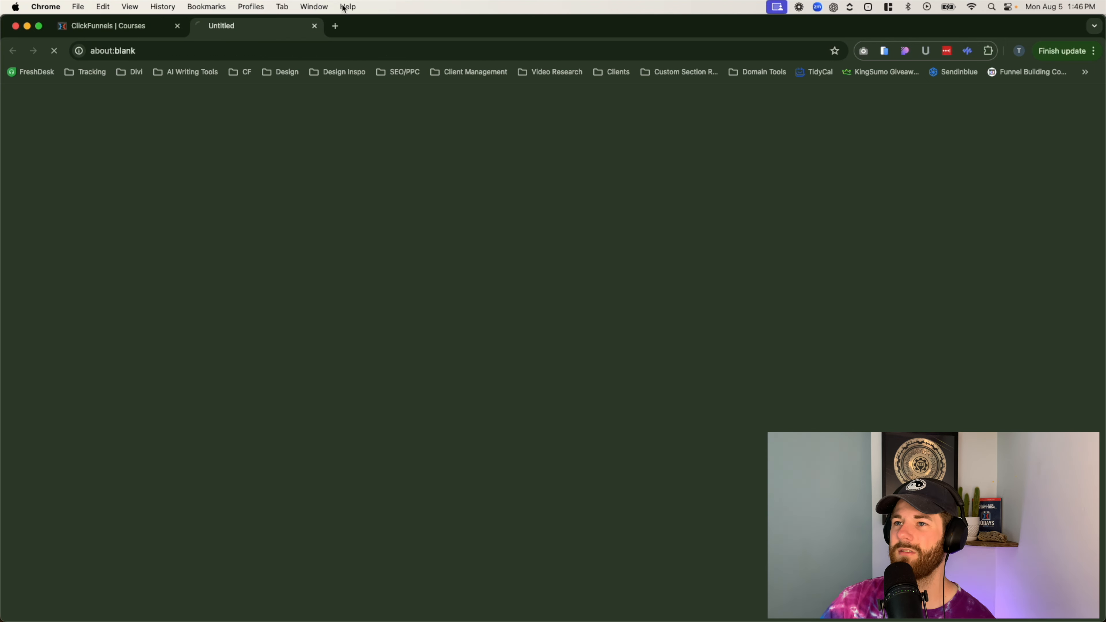
key(super+w)
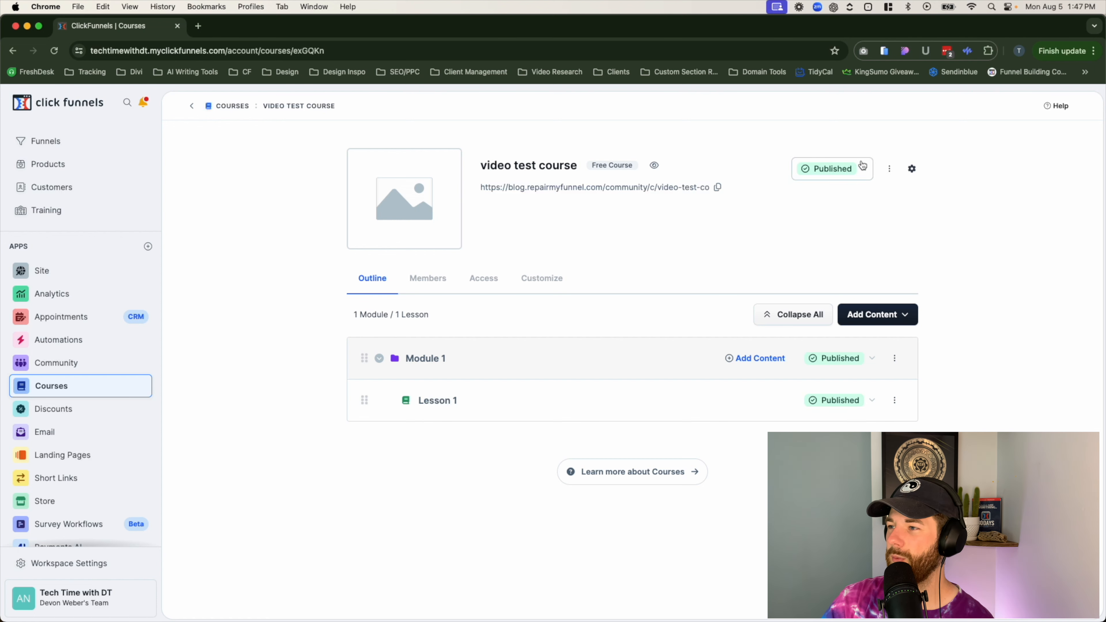
Check the course's publishing status options and its duplicate and delete actions without changing anything.
click(868, 169)
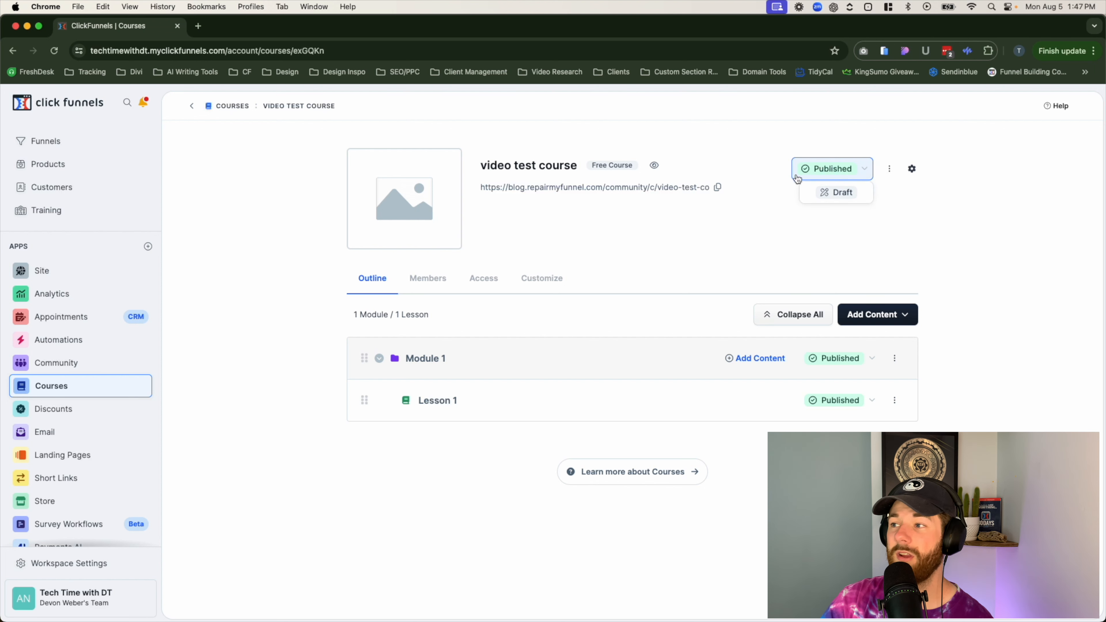
click(951, 238)
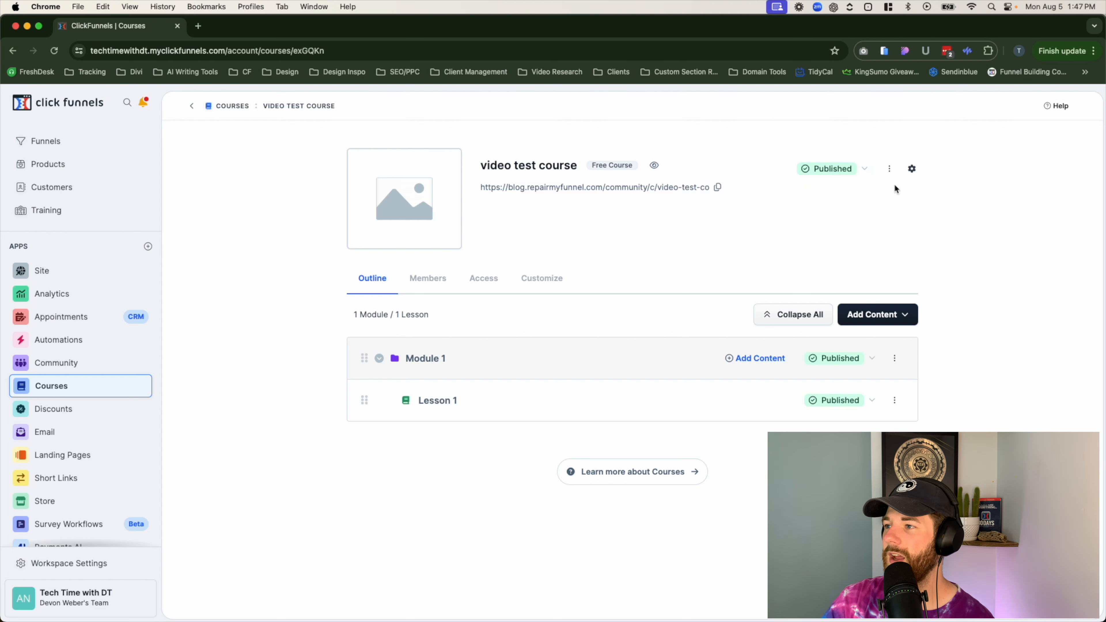
click(892, 168)
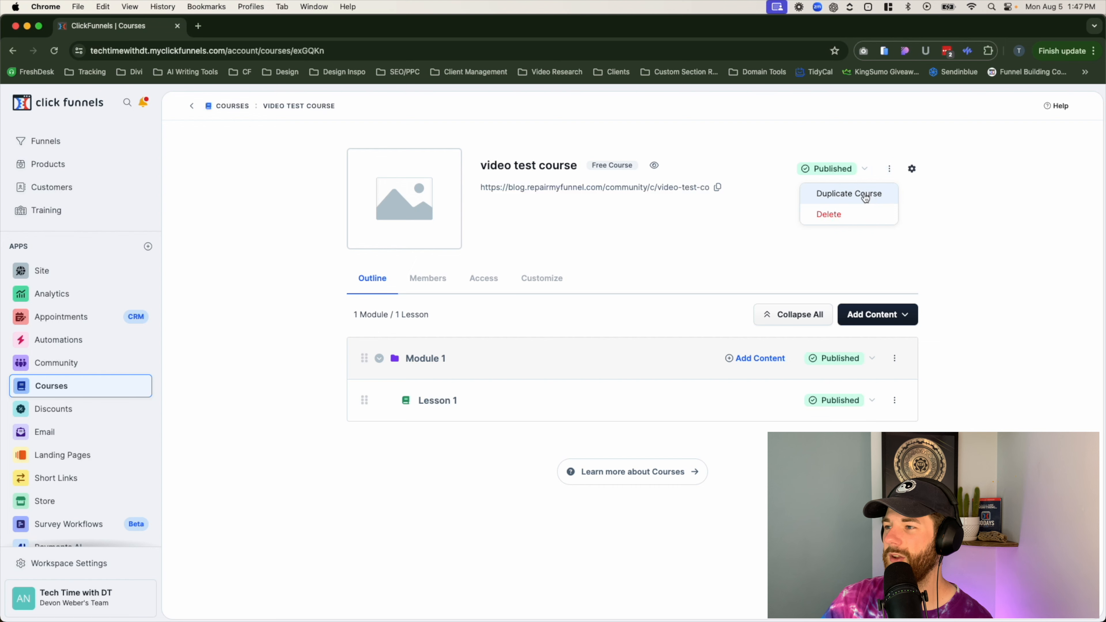
click(901, 178)
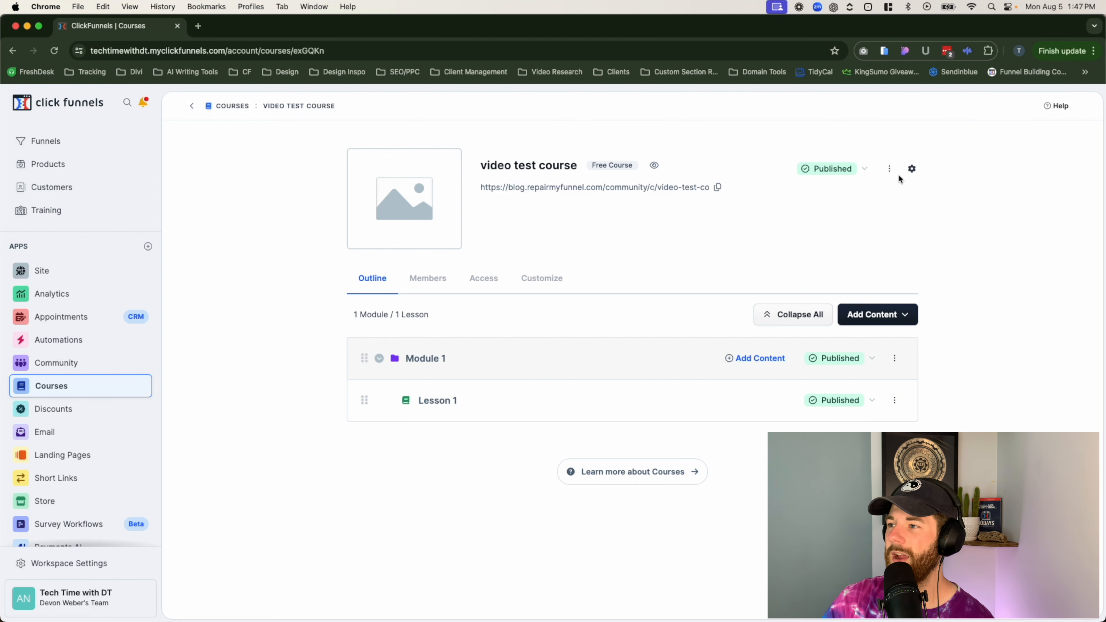
View the course details from the course overview, close them unchanged and return to the course list.
click(912, 169)
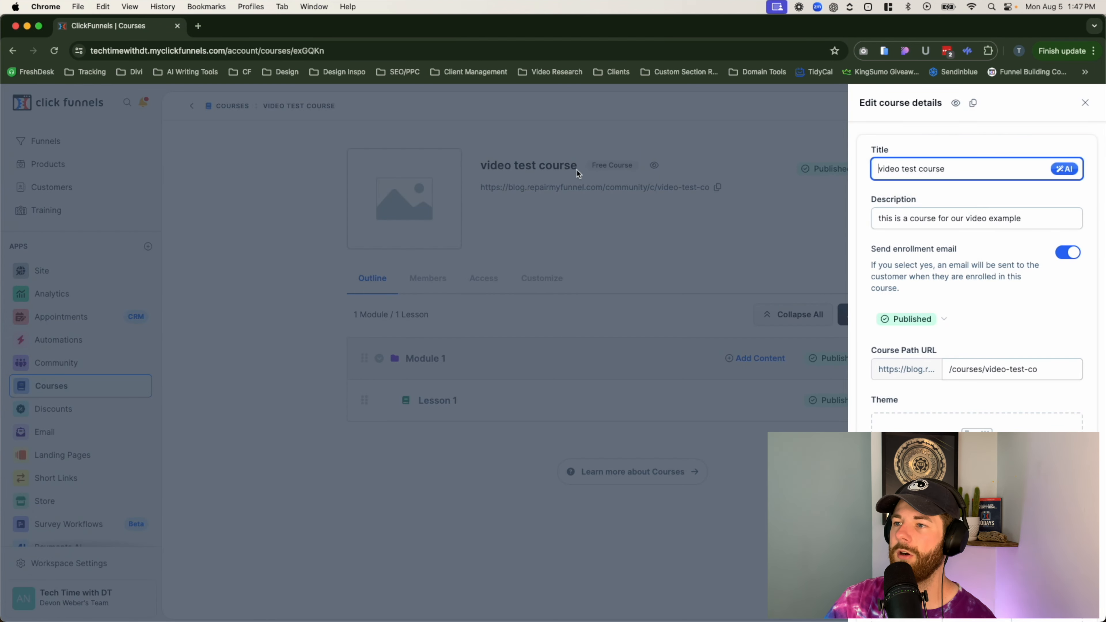
click(547, 222)
click(238, 107)
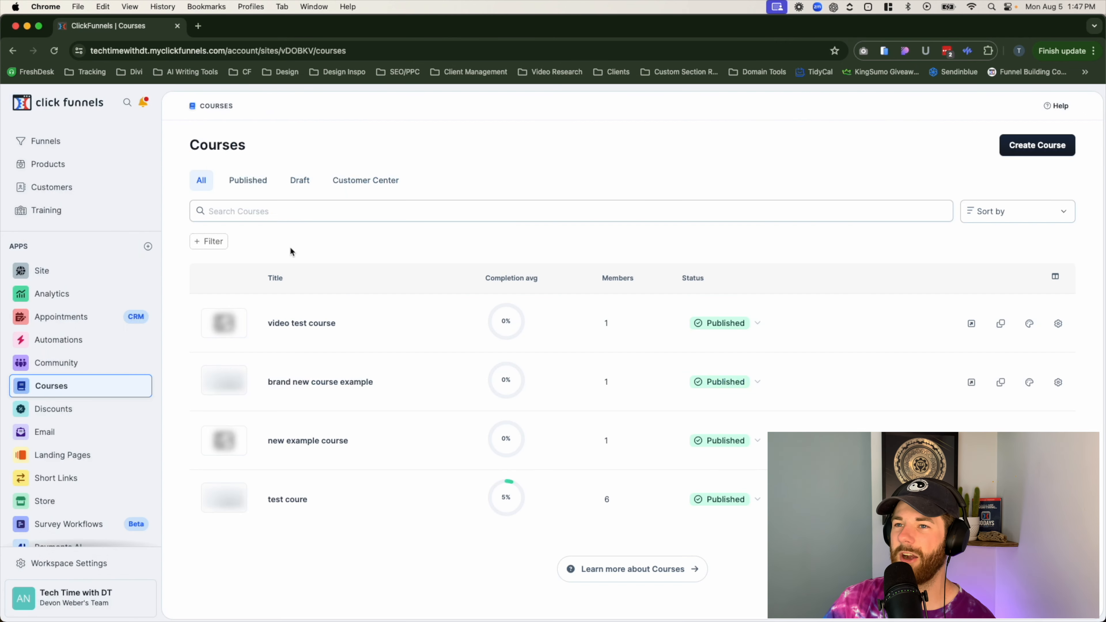
Look through the course details of "video test course" from the course list and close them unchanged.
click(1057, 325)
scroll(943, 313, down, 10)
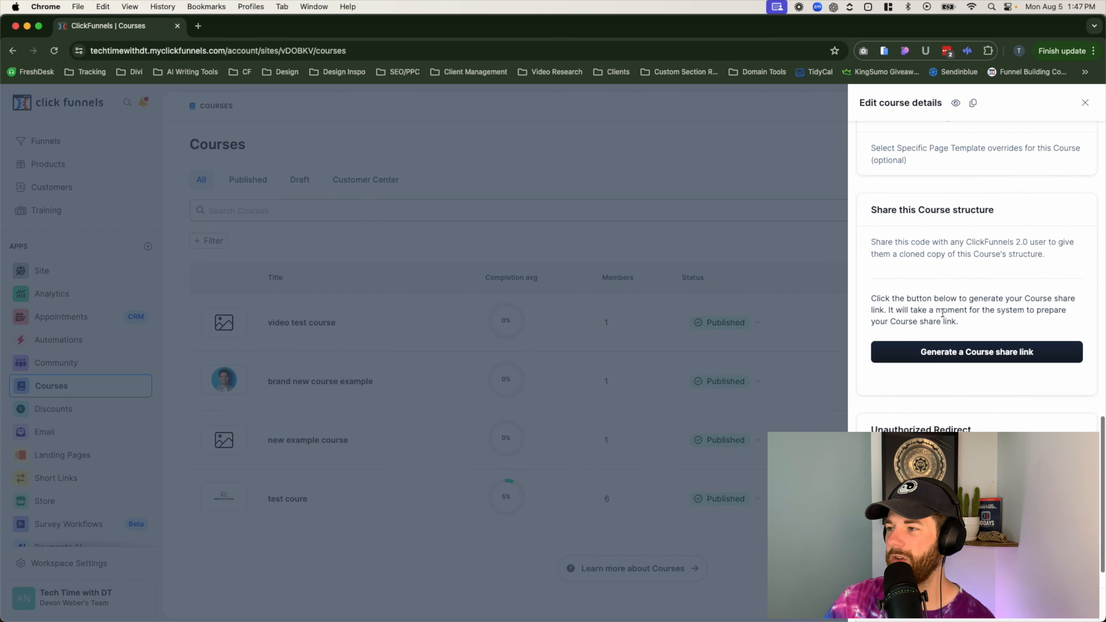
scroll(943, 312, up, 10)
click(539, 166)
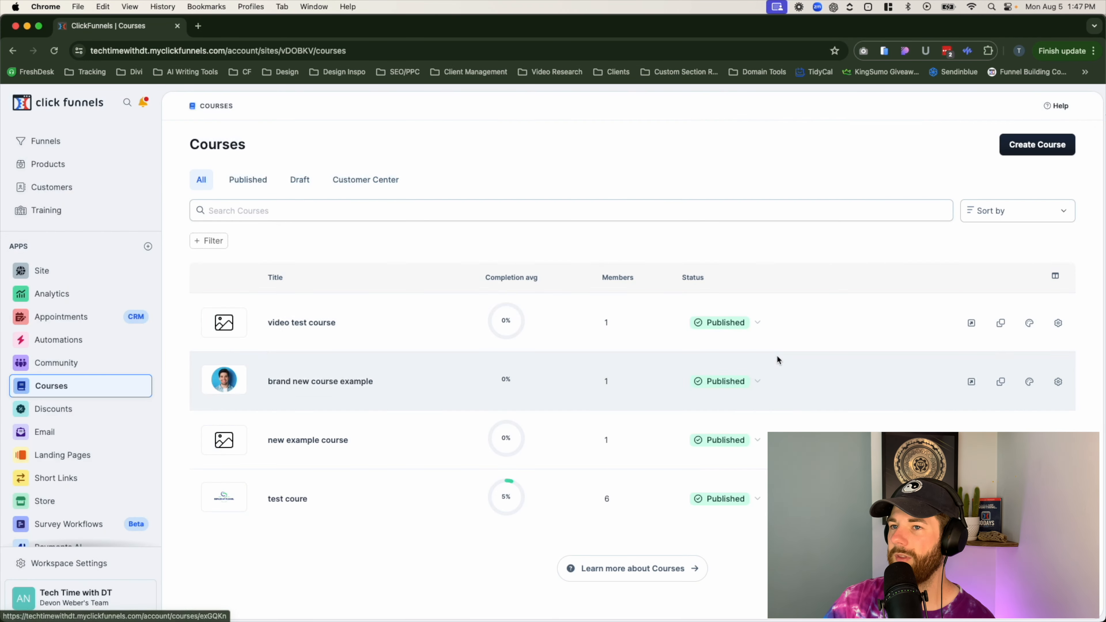
Open "video test course" and add a module titled "module 2" with no parent module to its outline.
click(791, 345)
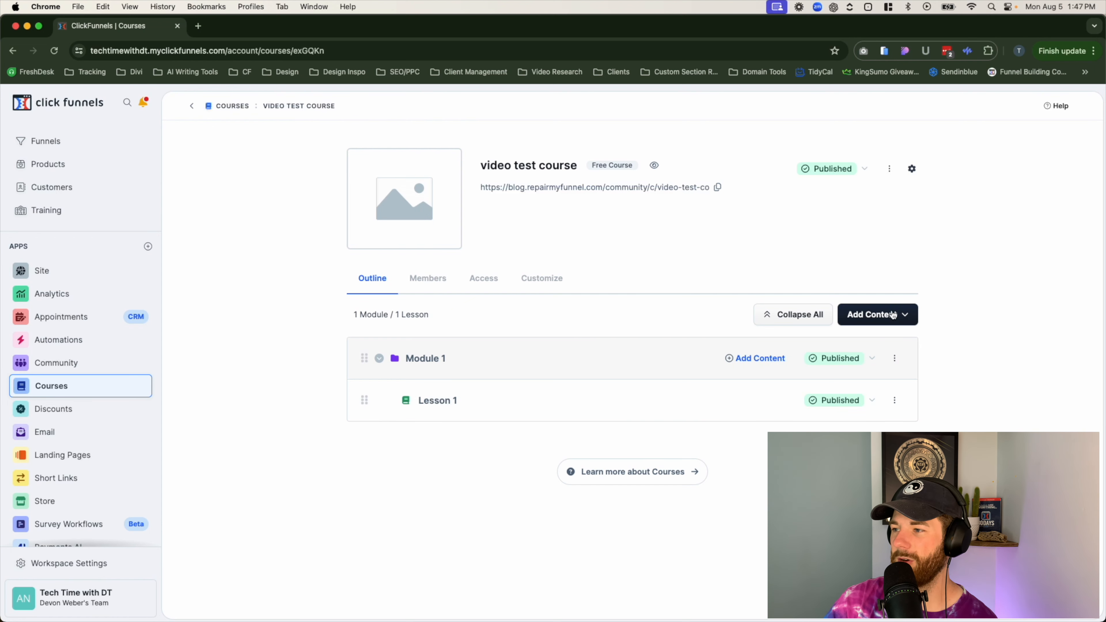
click(907, 317)
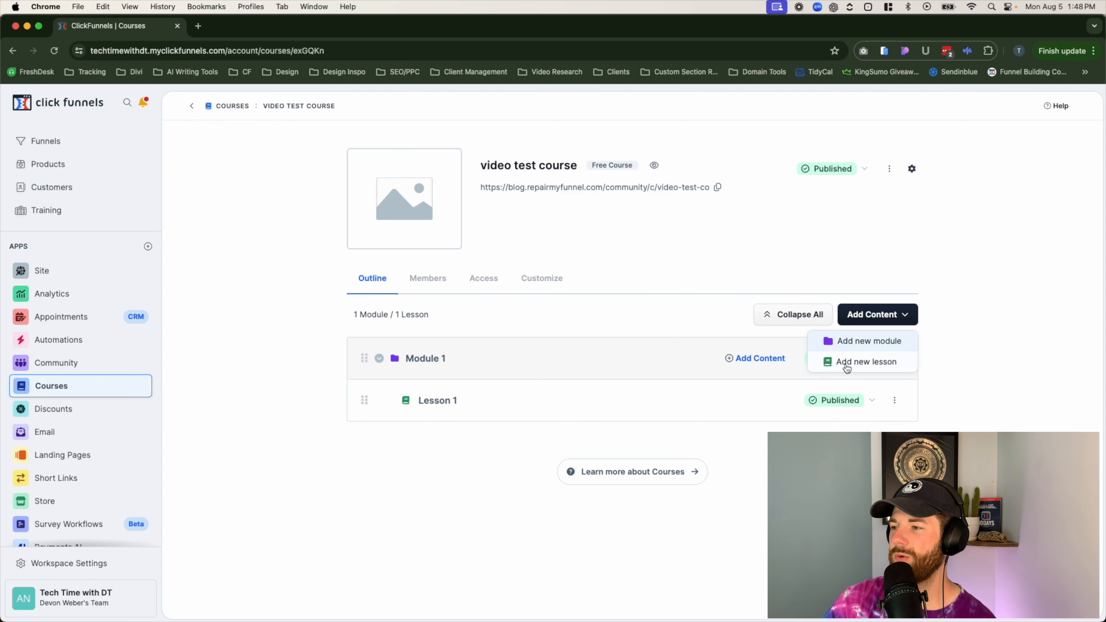
click(868, 343)
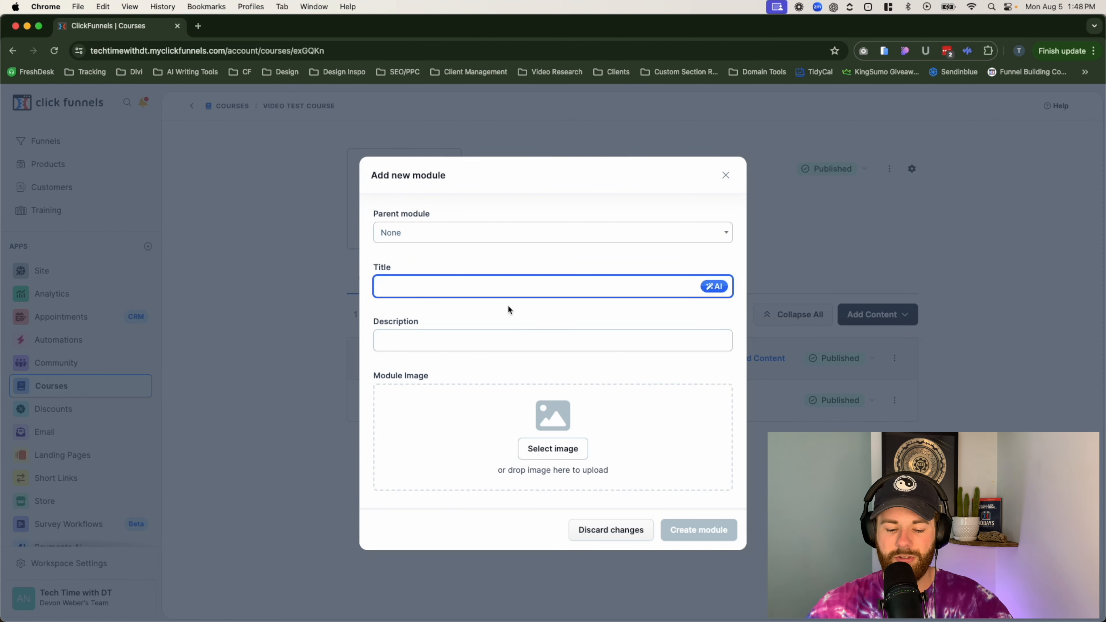
text(module 2)
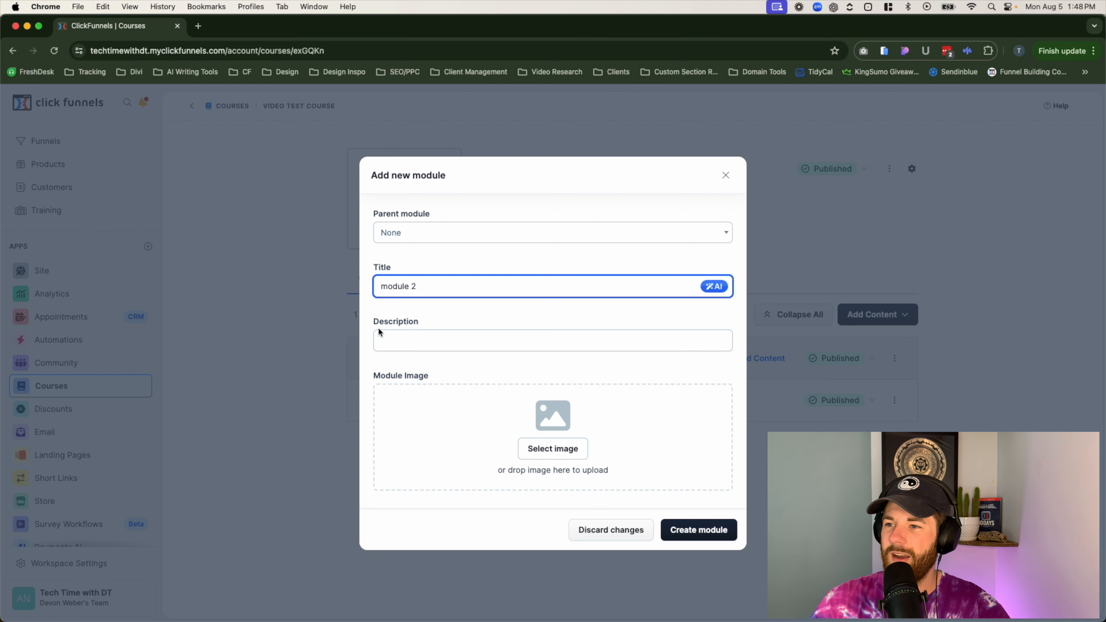
click(462, 243)
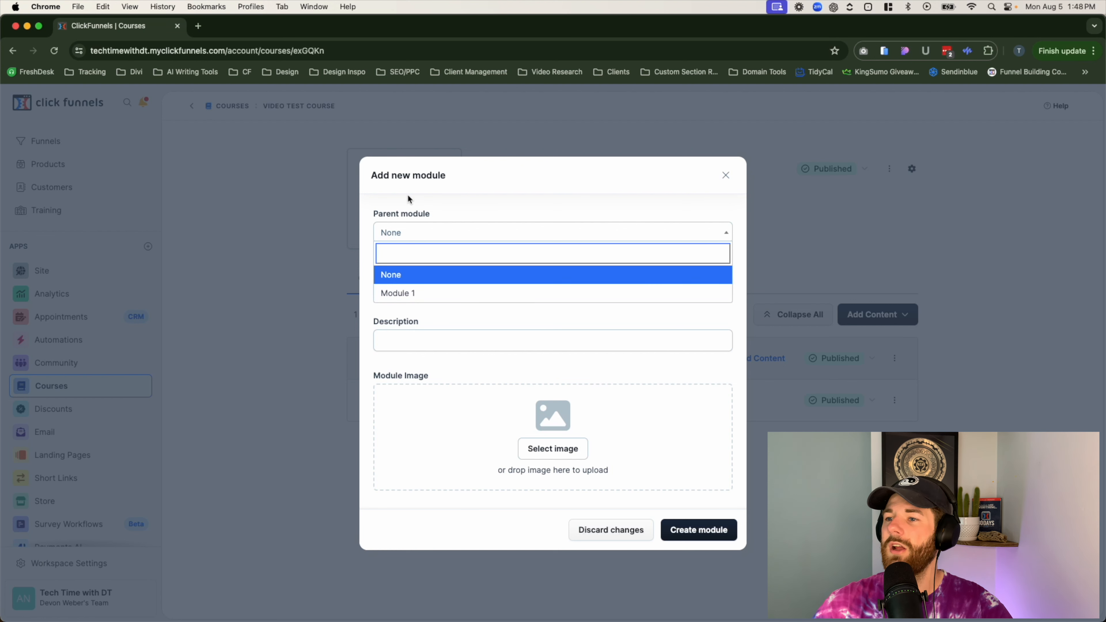
click(606, 193)
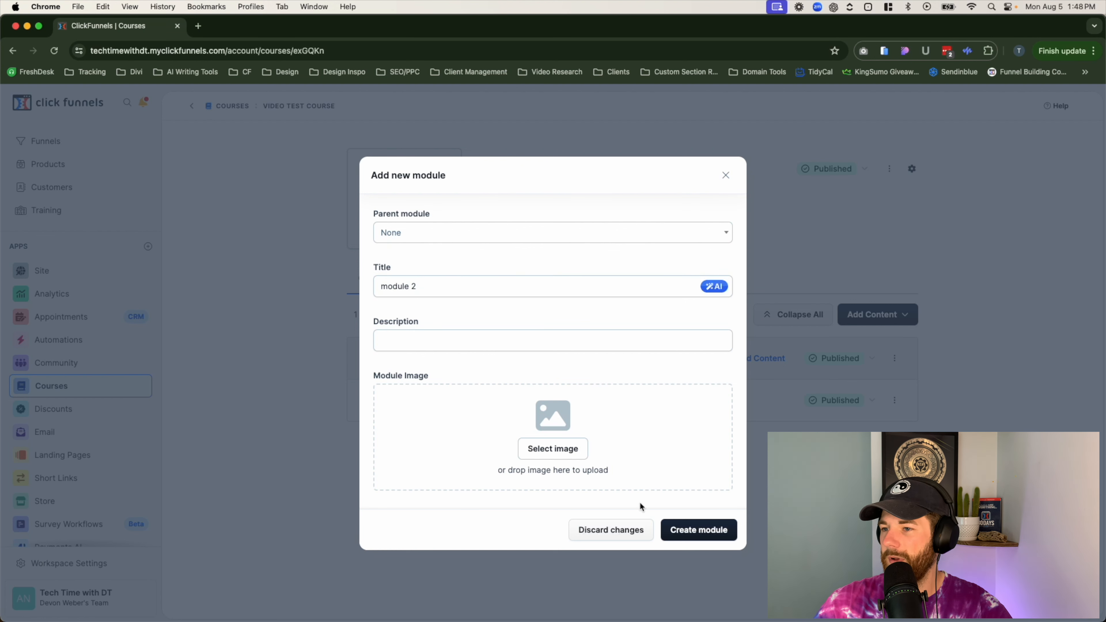
click(702, 530)
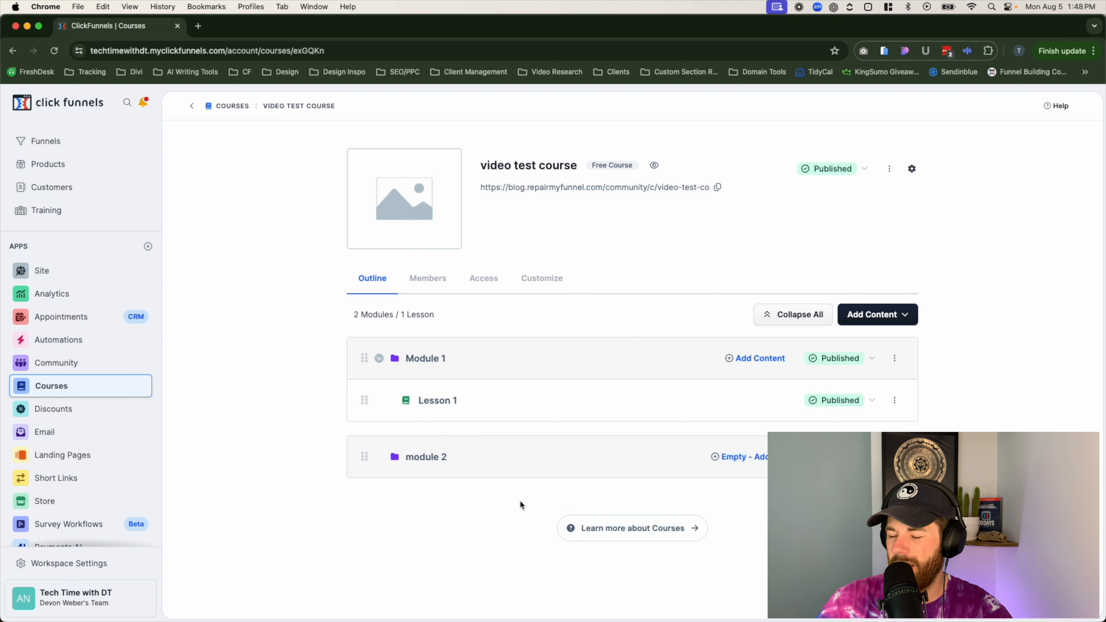
Check the content options of module 2, and move Module 1 below module 2 and back above it.
click(758, 461)
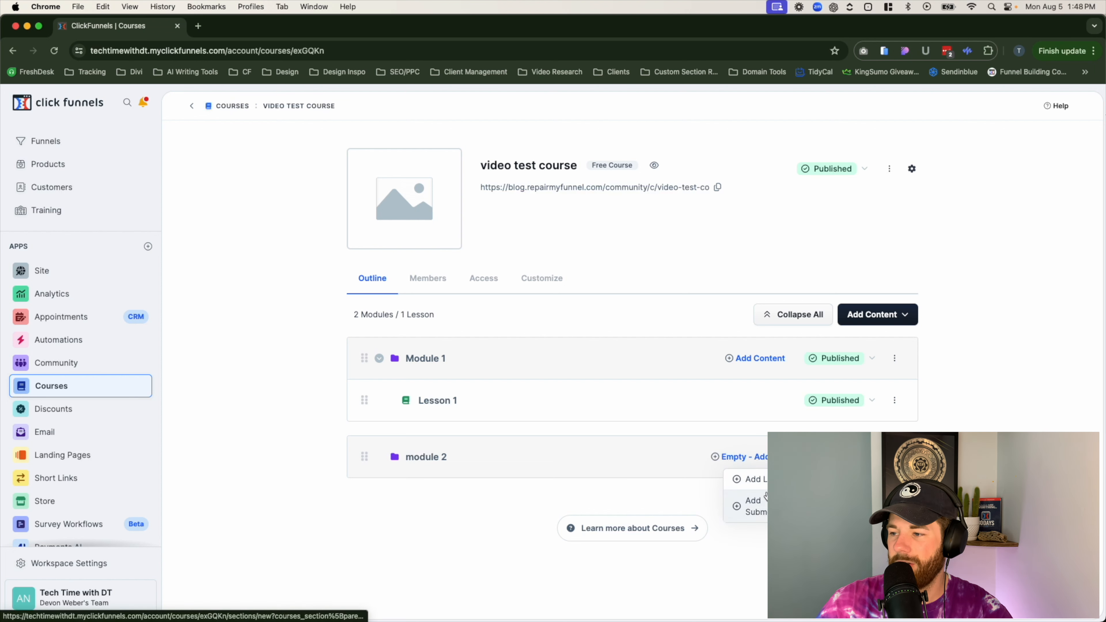
click(848, 301)
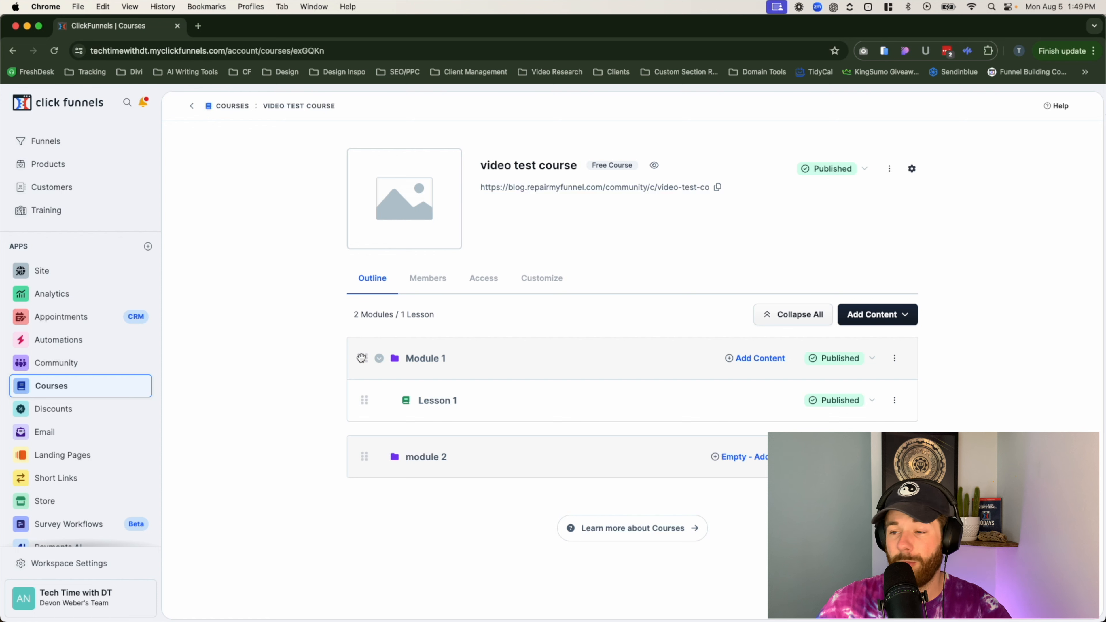
mouse_move(361, 358)
mouse_down()
mouse_move(367, 495)
mouse_move(365, 343)
mouse_move(370, 371)
mouse_up()
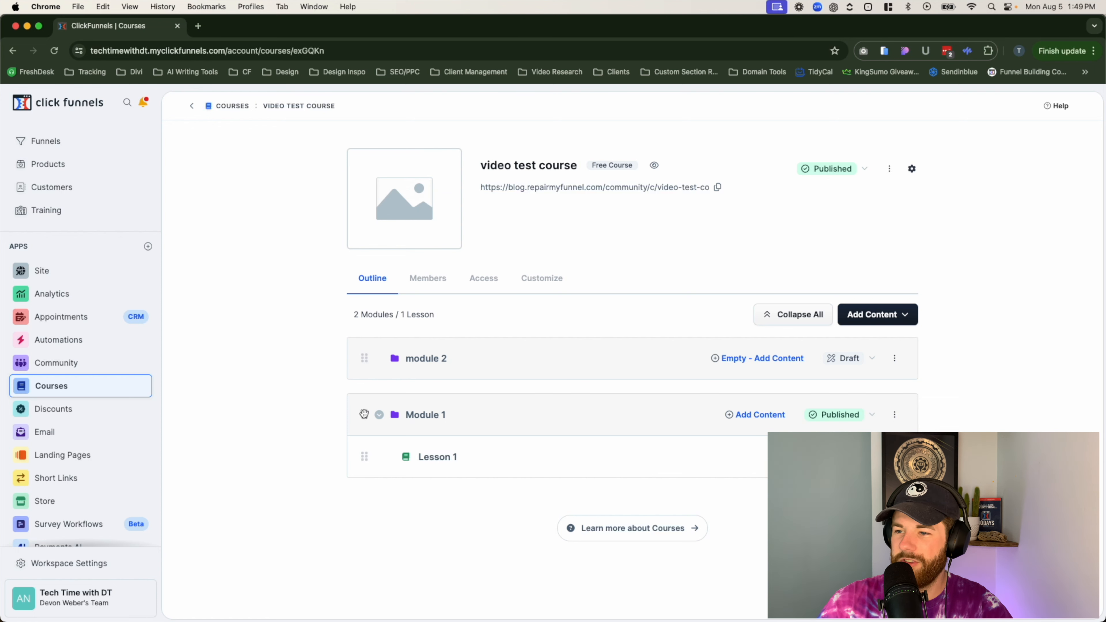
drag(360, 415, 434, 410)
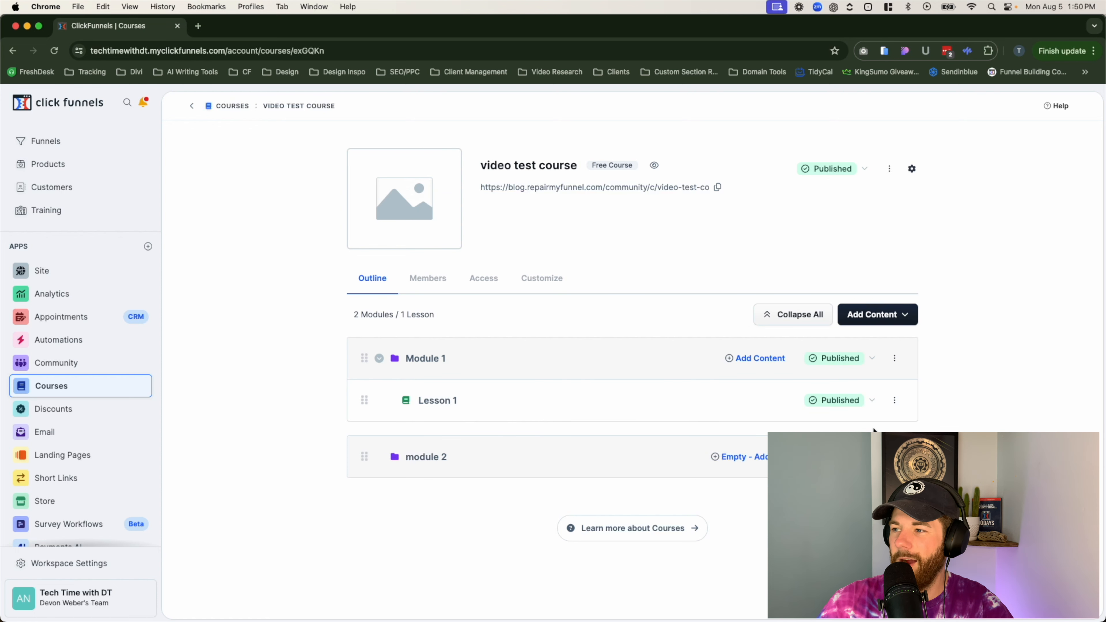
Add a lesson titled "new lesson2" to module 2 and move it into Module 1 below Lesson 1.
click(727, 457)
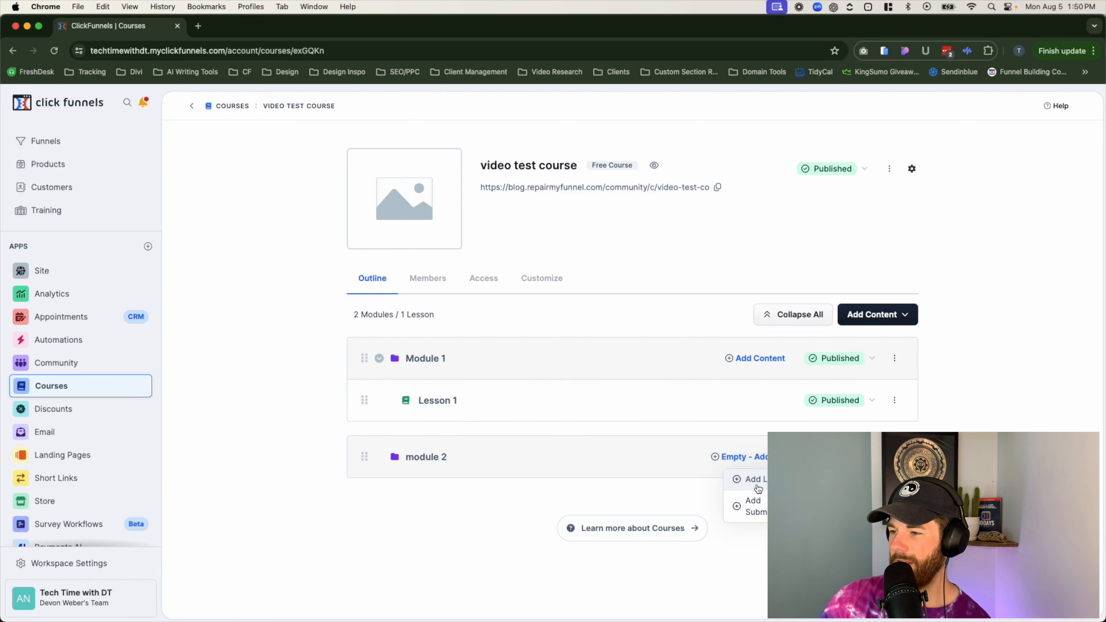
click(752, 480)
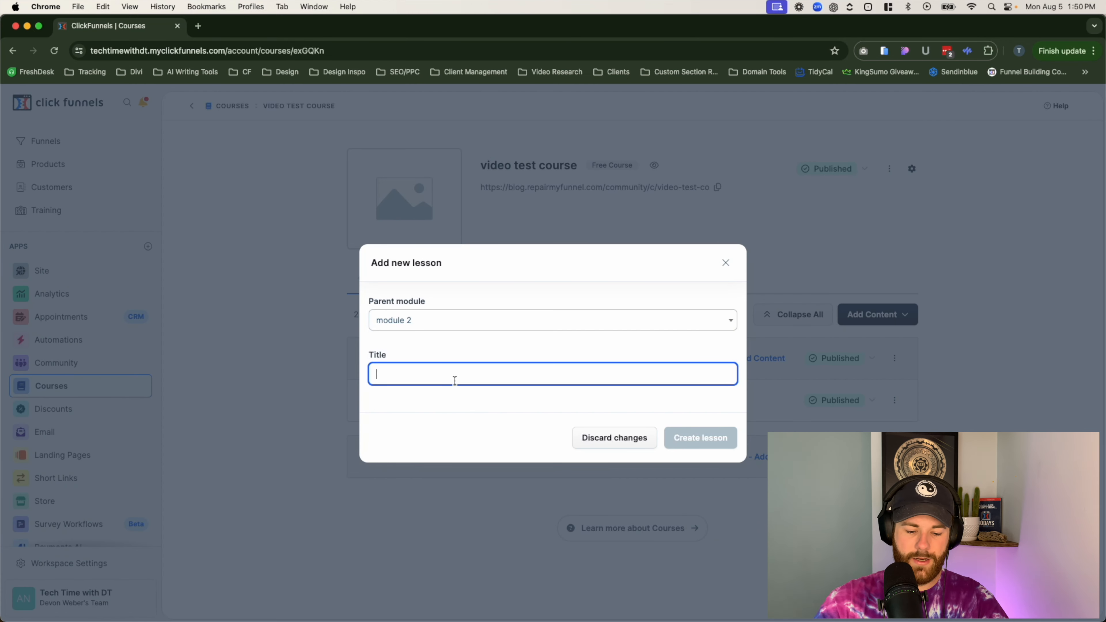
text(n)
key(BackSpace)
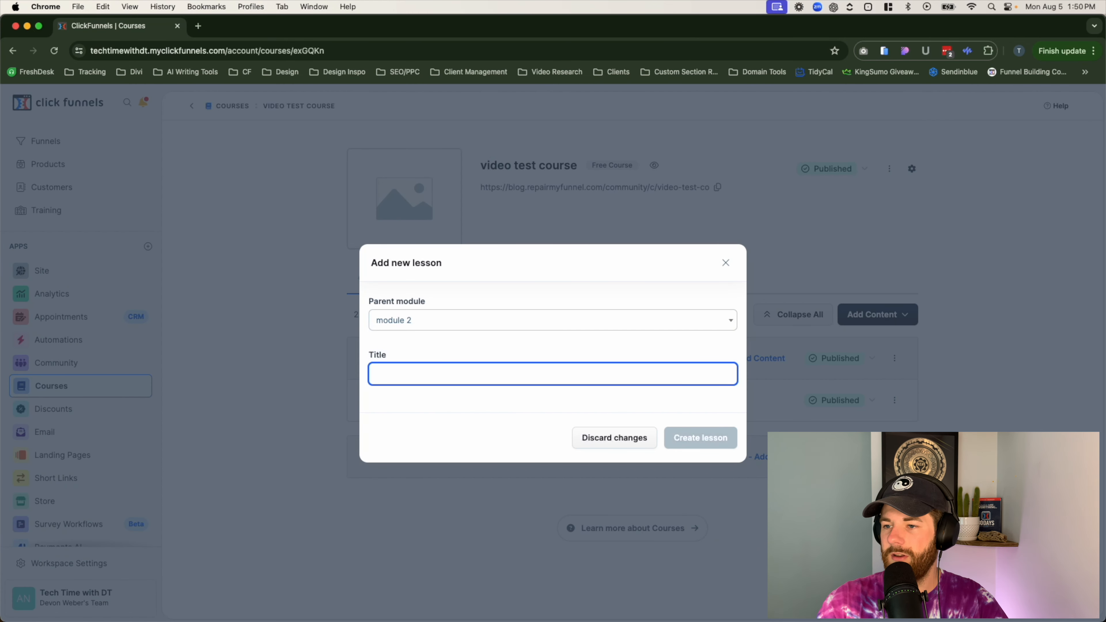
text(new lesson2)
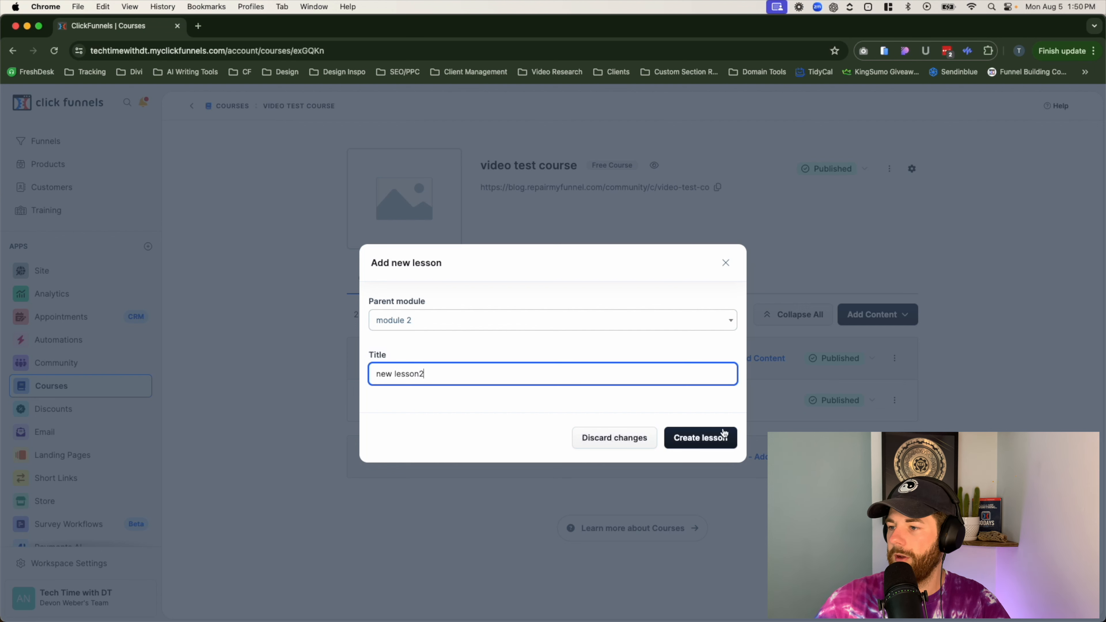
key(Return)
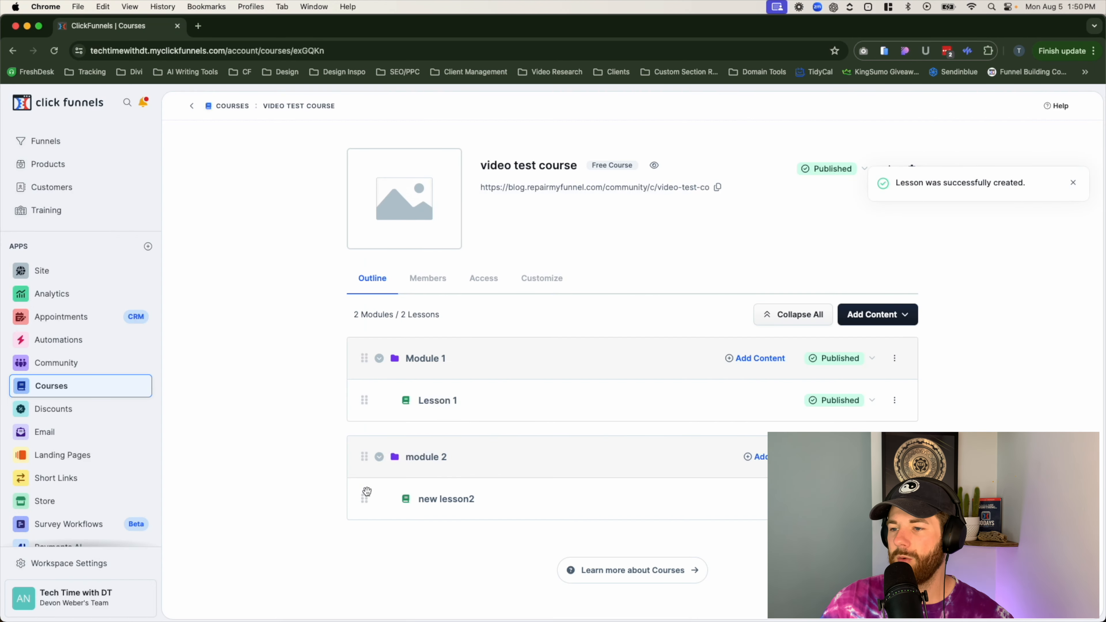
drag(366, 499, 366, 440)
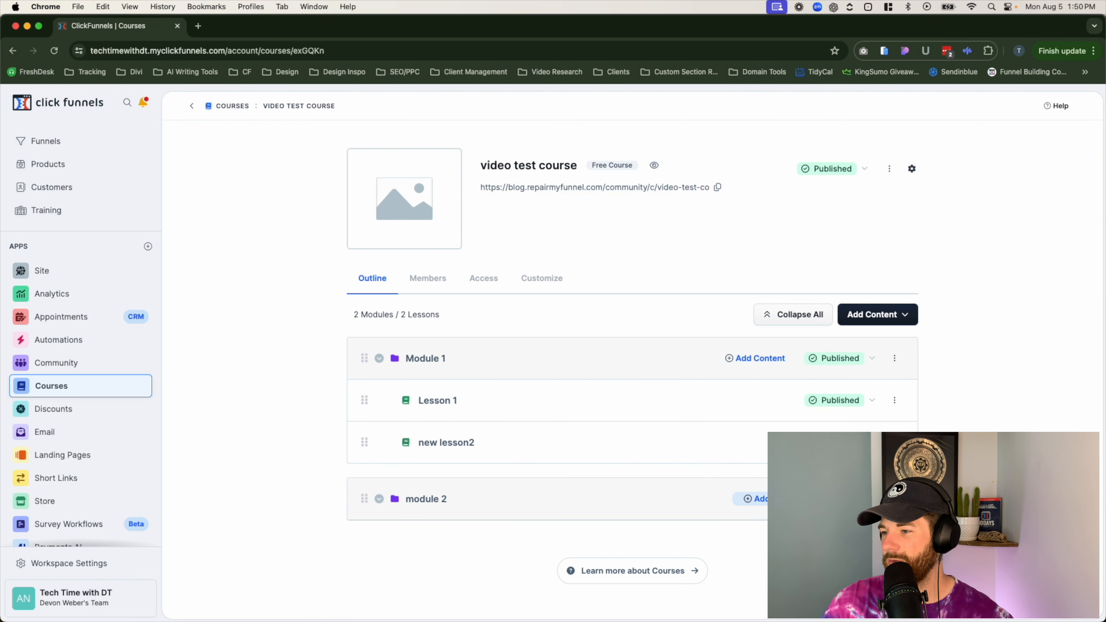
Add a submodule titled "sub module 1" to module 2.
click(758, 500)
click(751, 548)
text(sub module 1)
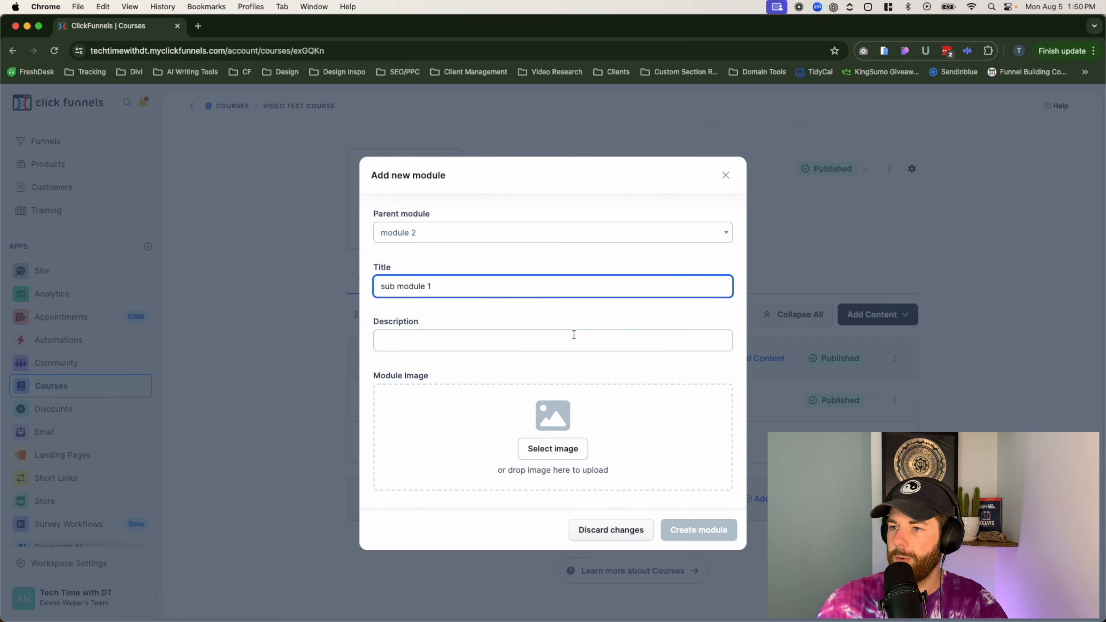
Add a lesson titled "lesson 1-sub1" to sub module 1.
scroll(715, 534, down, 2)
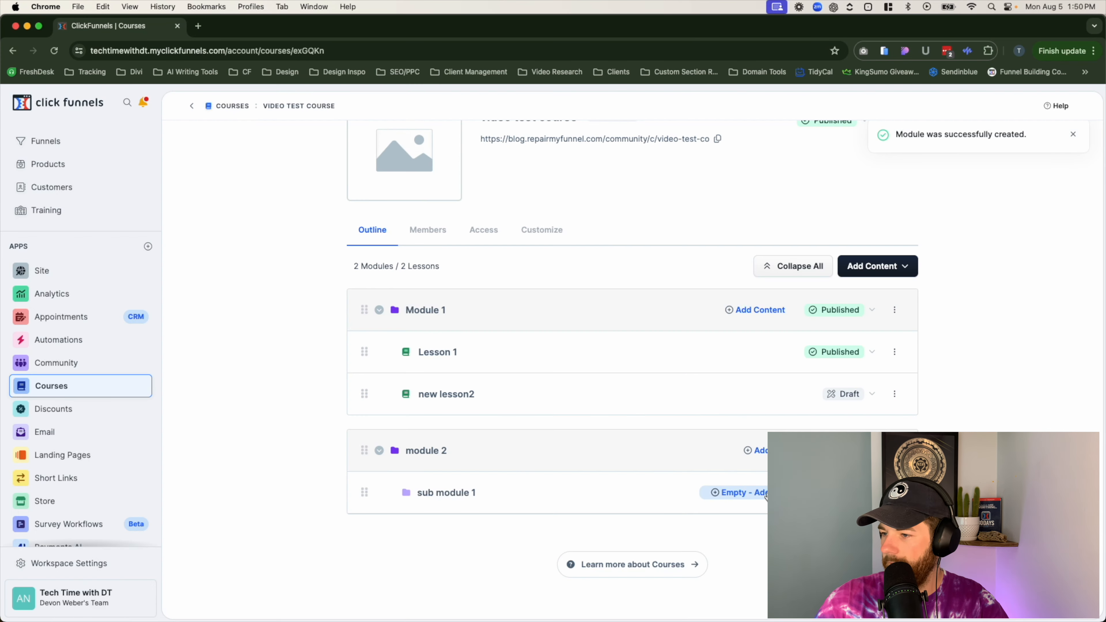
click(763, 496)
text(lesson 1-sub1)
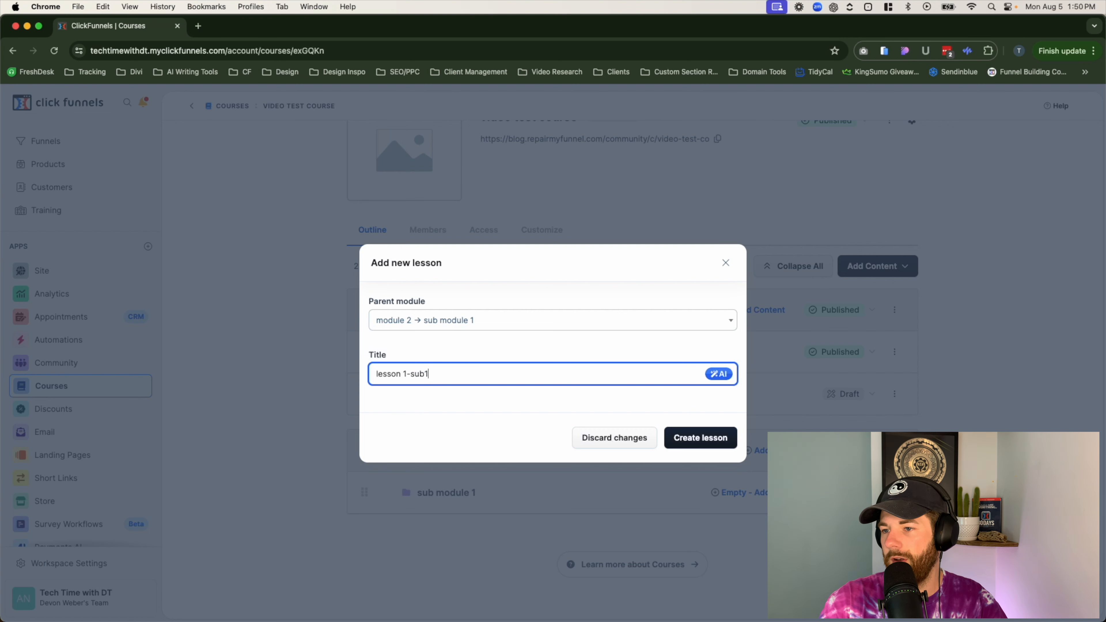
key(Return)
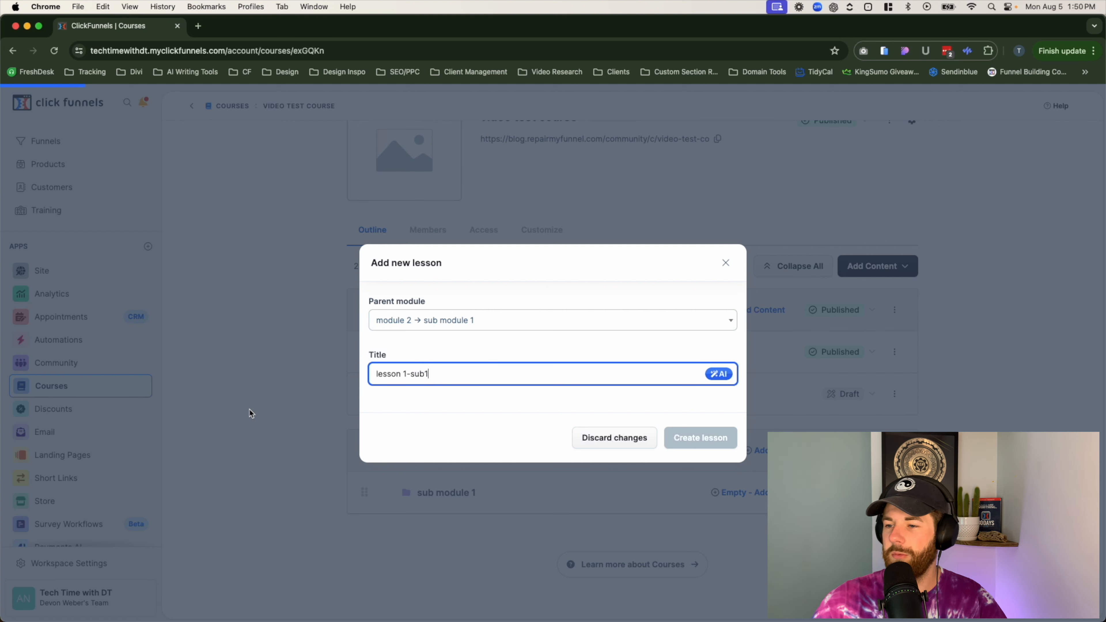
Move sub module 1 with its lesson into Module 1 above Lesson 1, and return it to module 2.
scroll(624, 443, down, 2)
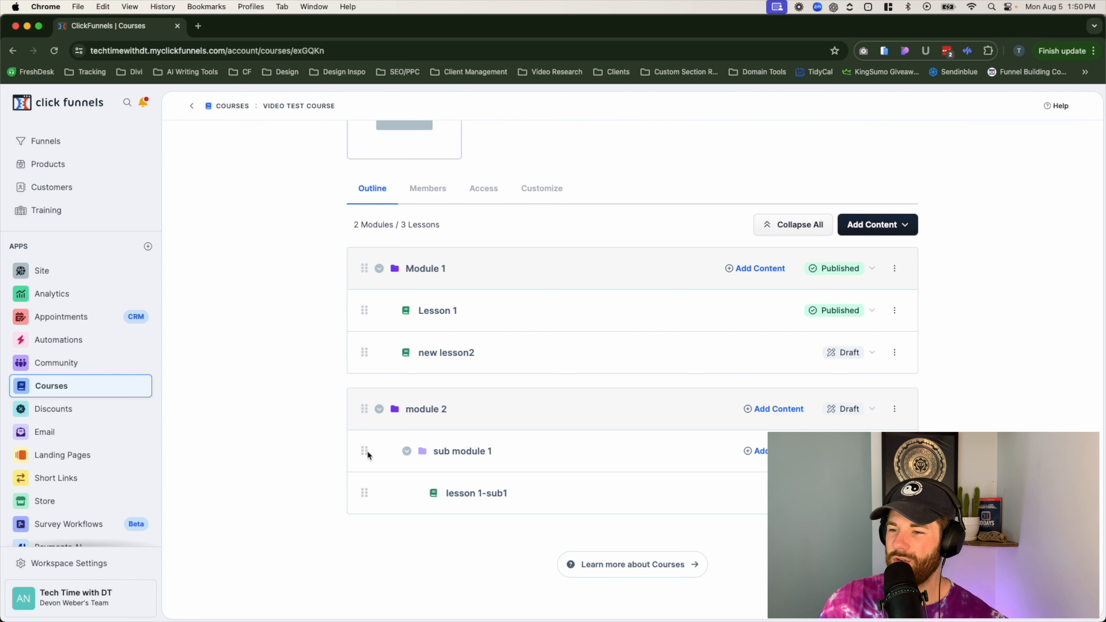
drag(365, 452, 368, 332)
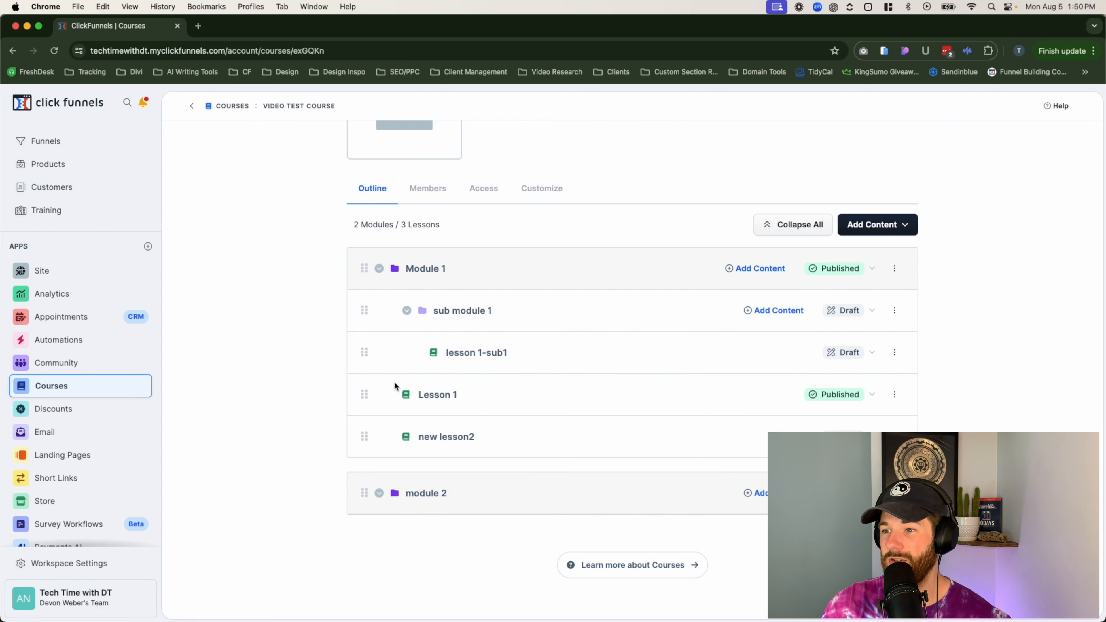
scroll(360, 307, up, 3)
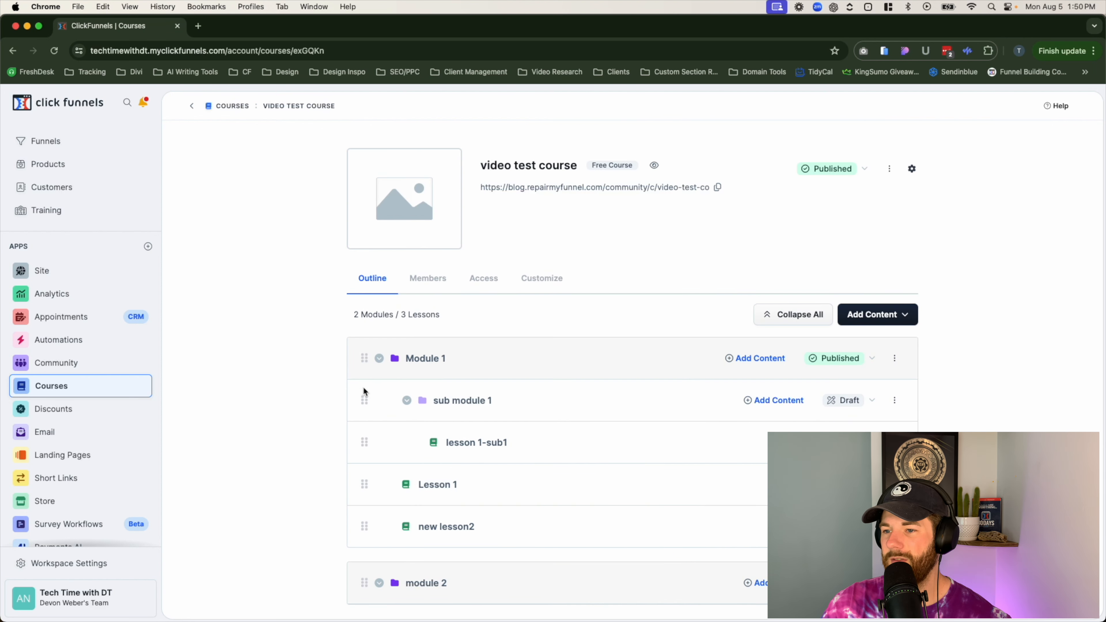
drag(365, 398, 362, 544)
scroll(322, 544, down, 3)
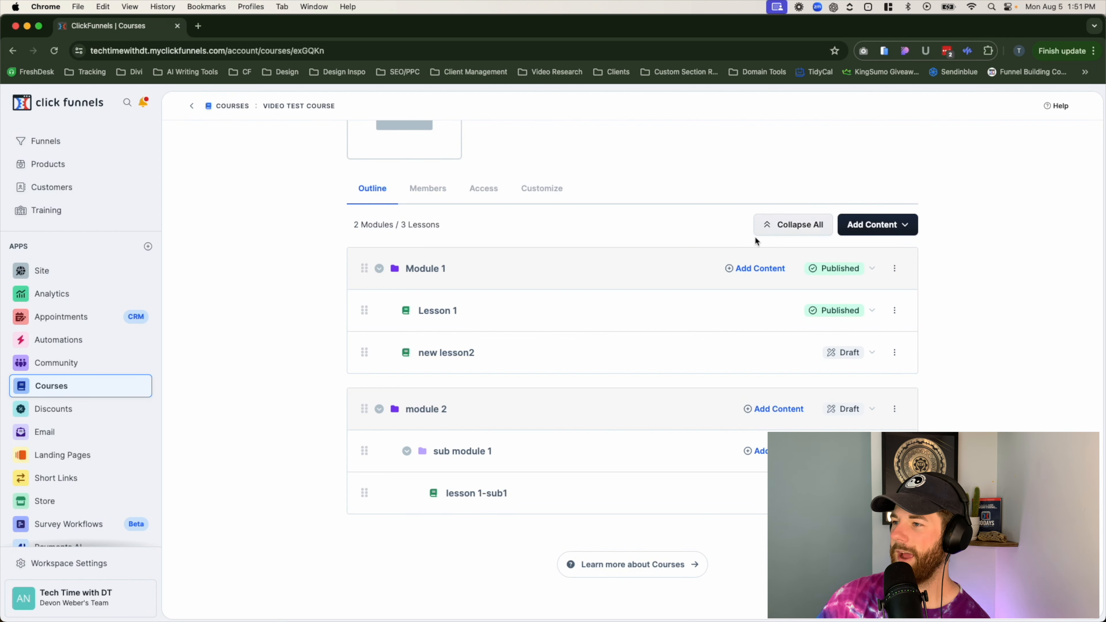
Compare the options for adding content to the whole course with those for adding content inside Module 1.
click(912, 227)
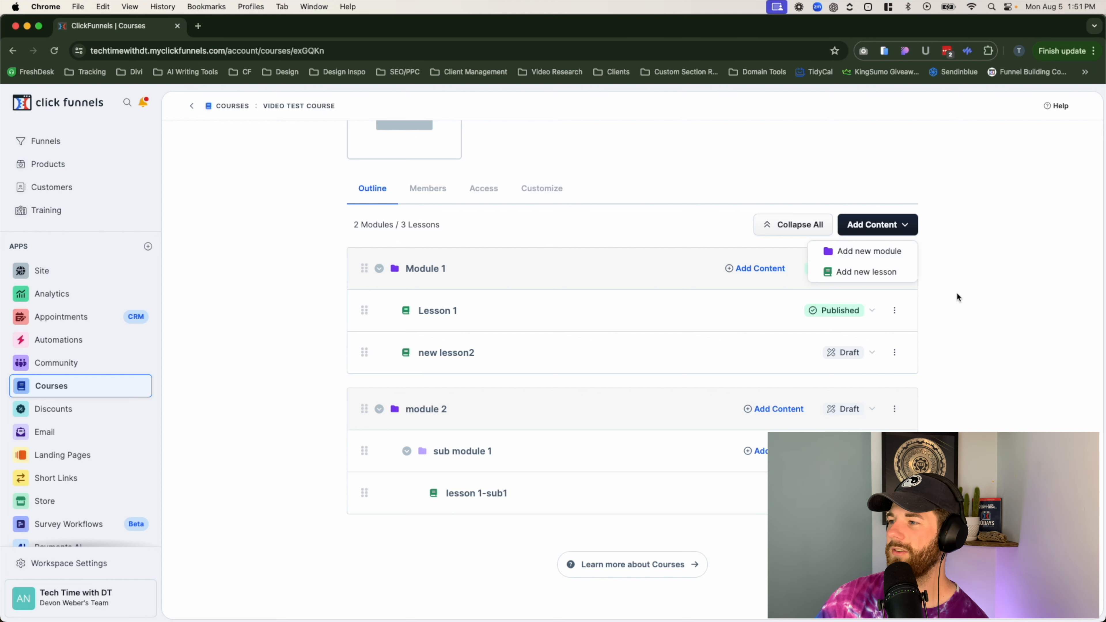
click(985, 326)
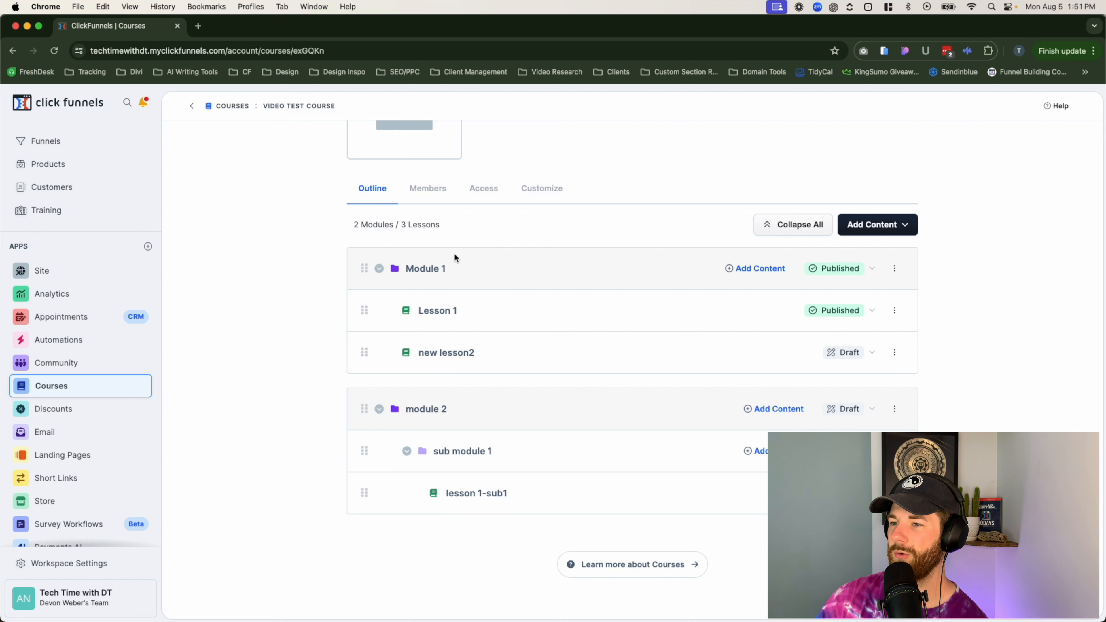
click(745, 272)
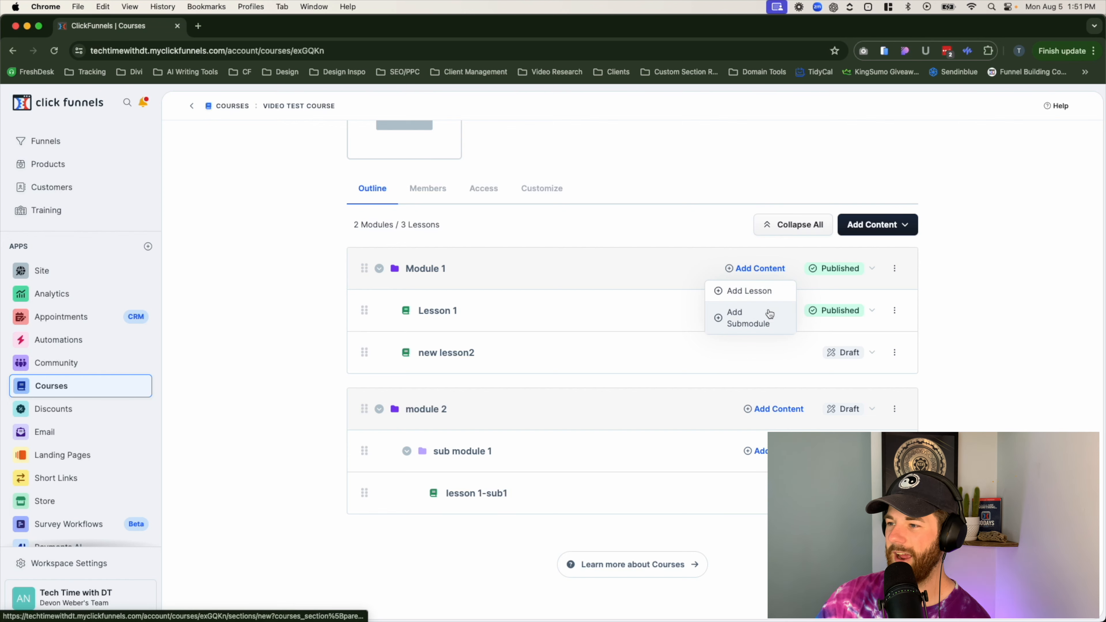
click(669, 266)
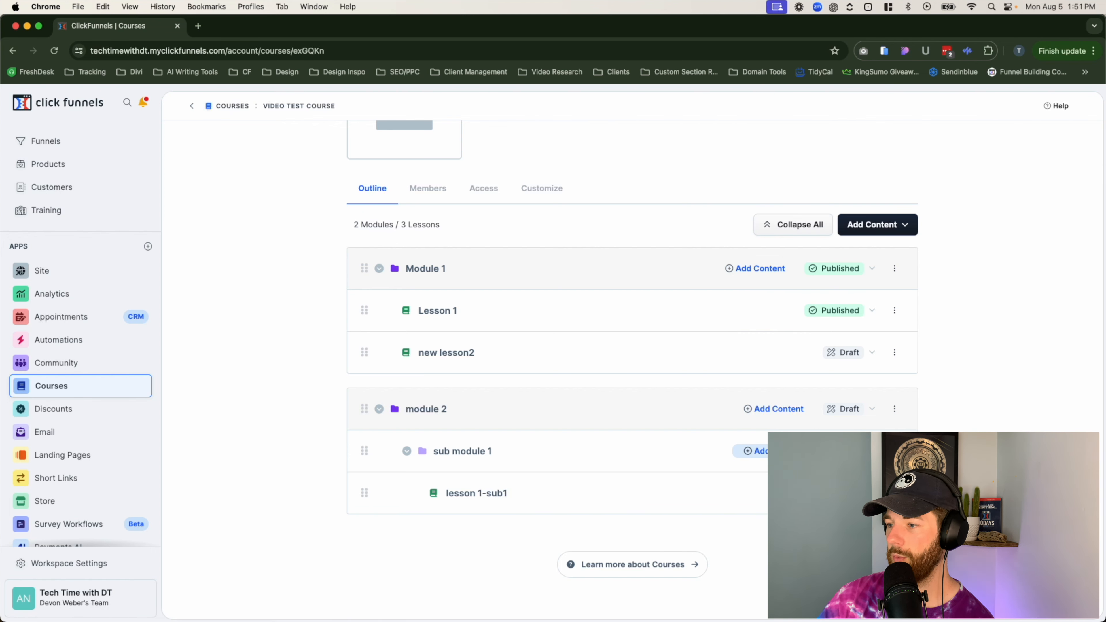
Add a nested submodule titled "new sub sub module" to sub module 1 within module 2.
click(751, 451)
click(753, 499)
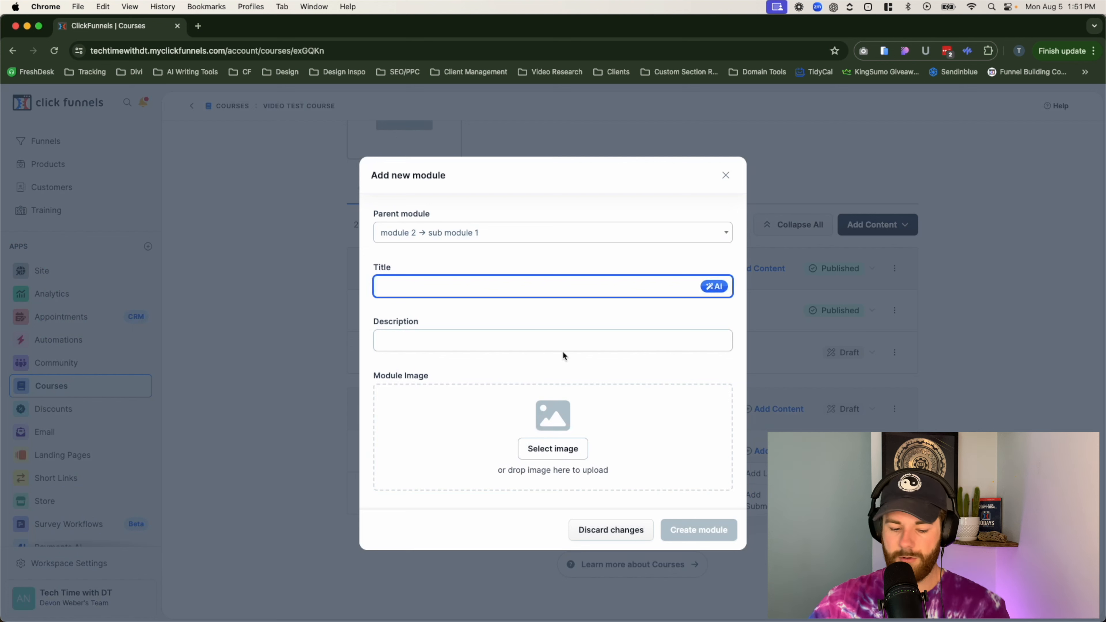
text(new sub sub module)
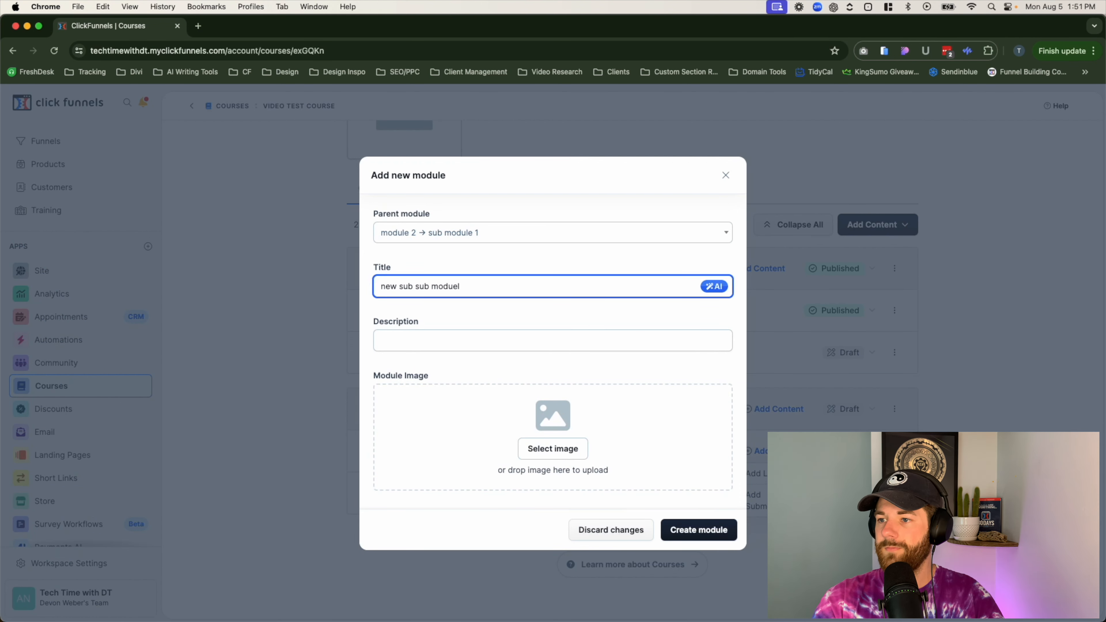
key(Return)
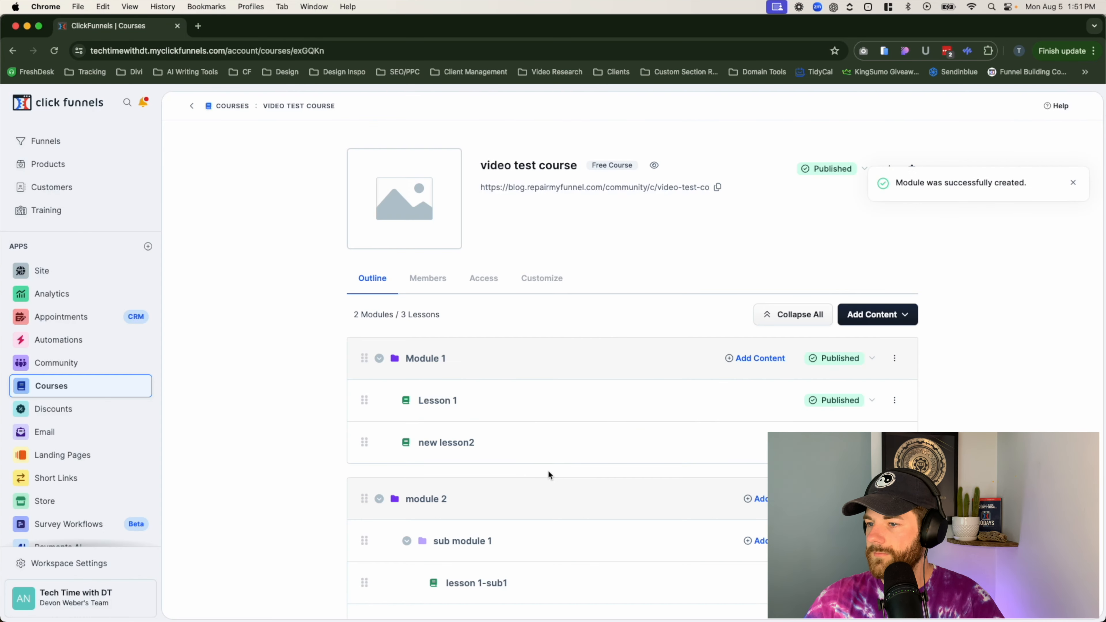
scroll(657, 504, down, 3)
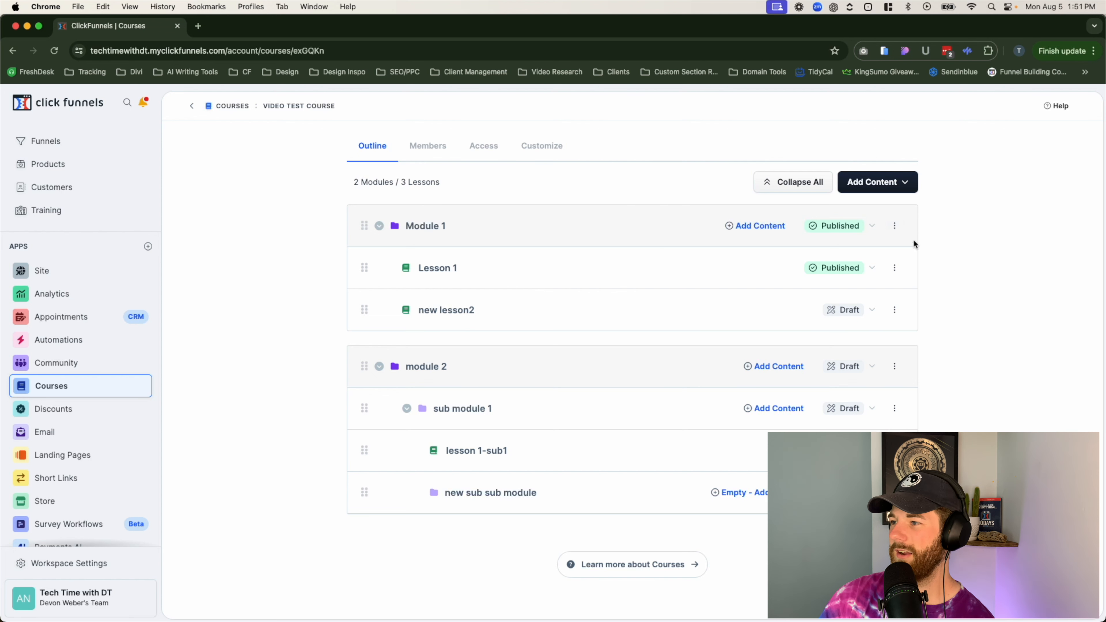
Review the editable details and publishing settings of Module 1, and return to the course outline.
click(895, 227)
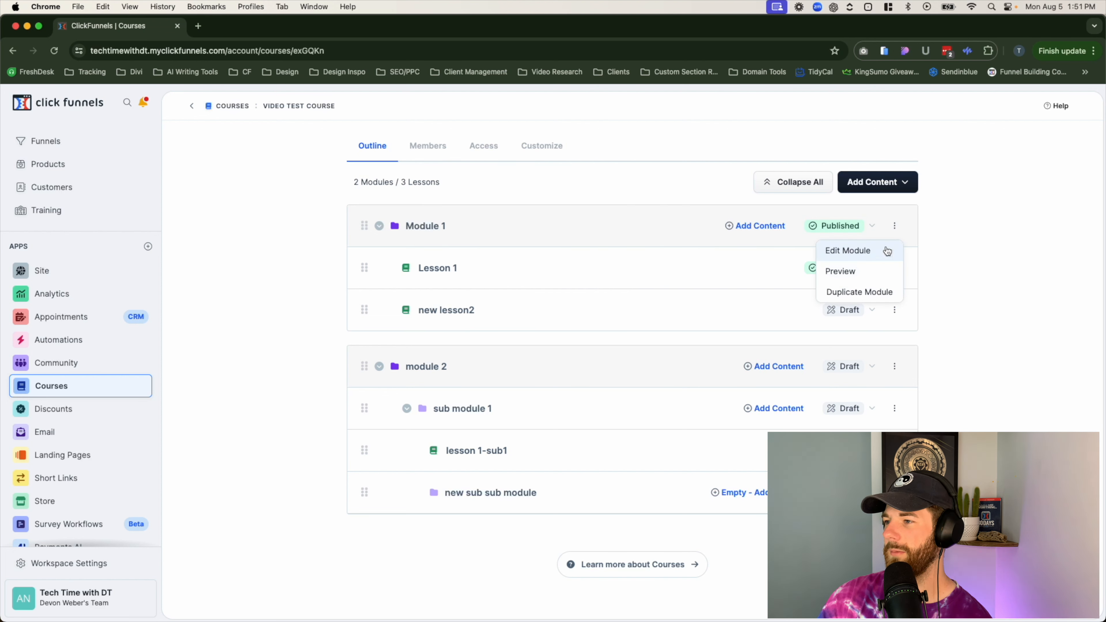
click(865, 253)
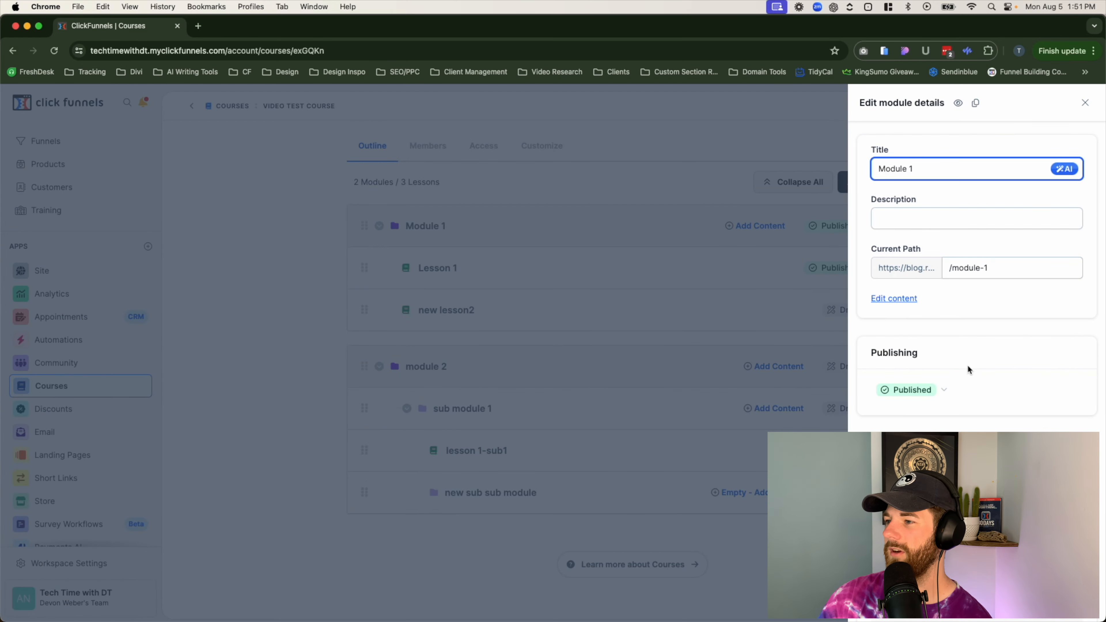
scroll(976, 384, down, 3)
scroll(982, 395, down, 5)
scroll(980, 397, up, 10)
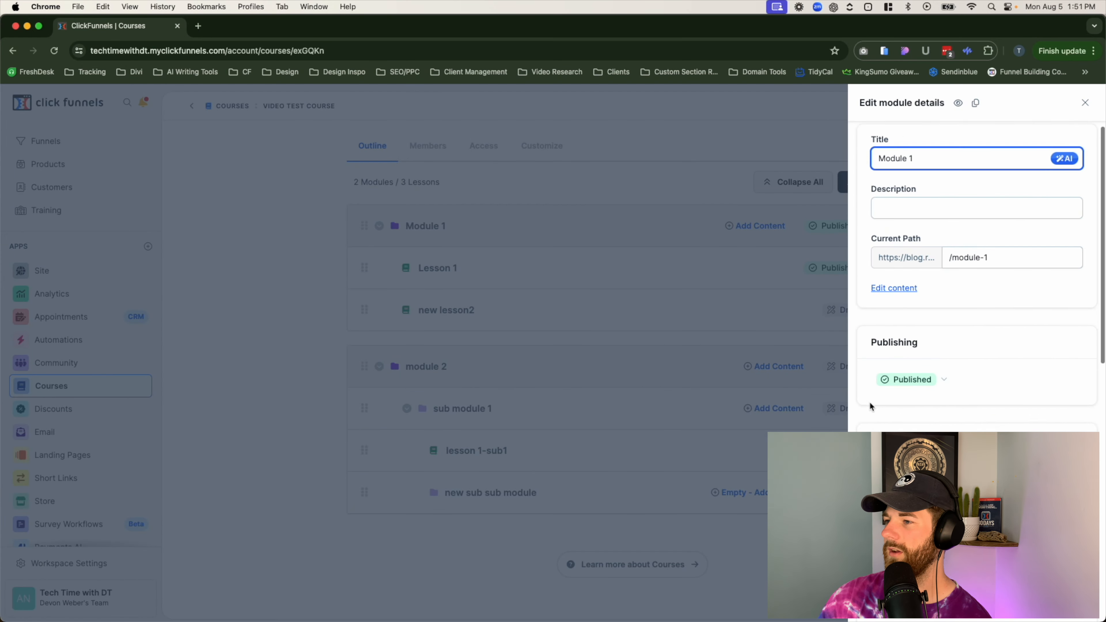
click(789, 311)
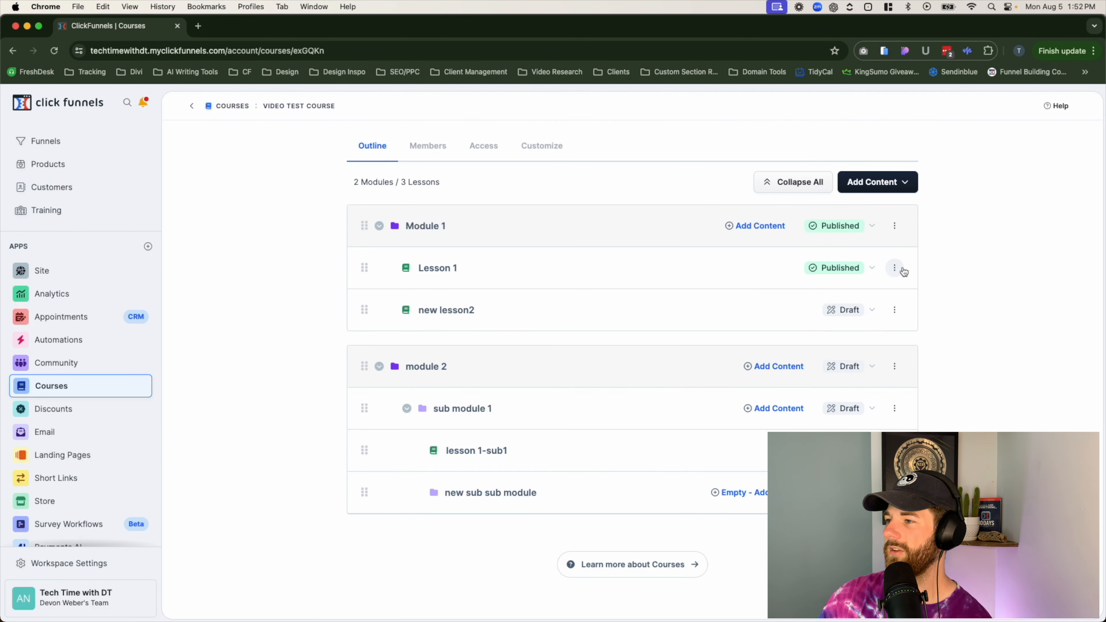
Open Lesson 1 for editing and add a blank section containing a one-column row to its page.
click(895, 267)
click(852, 296)
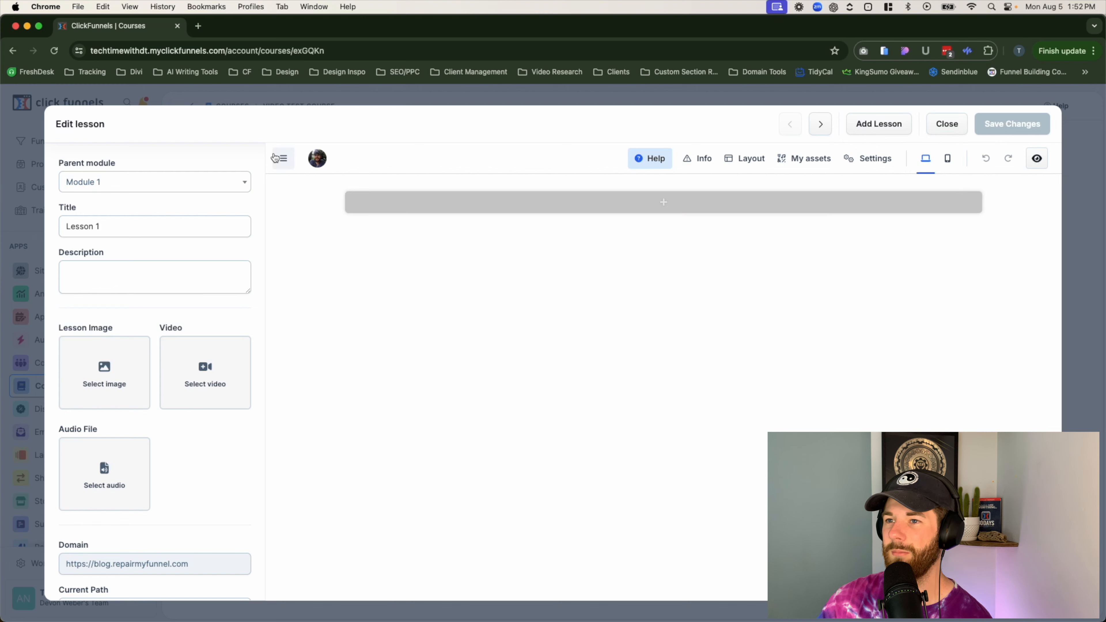
click(283, 159)
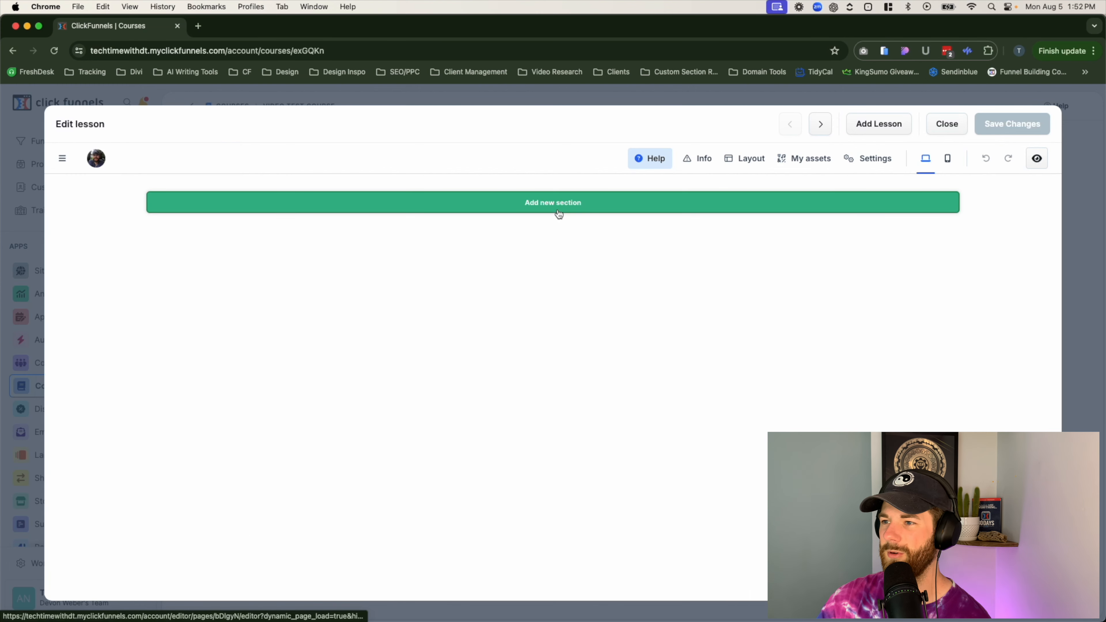
click(558, 210)
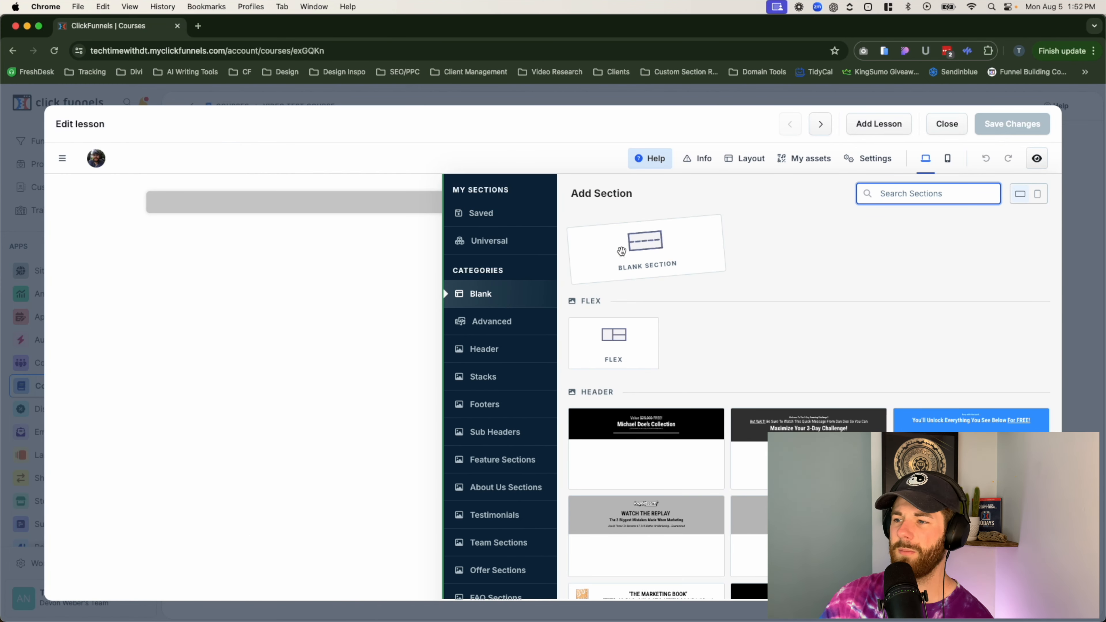
click(647, 255)
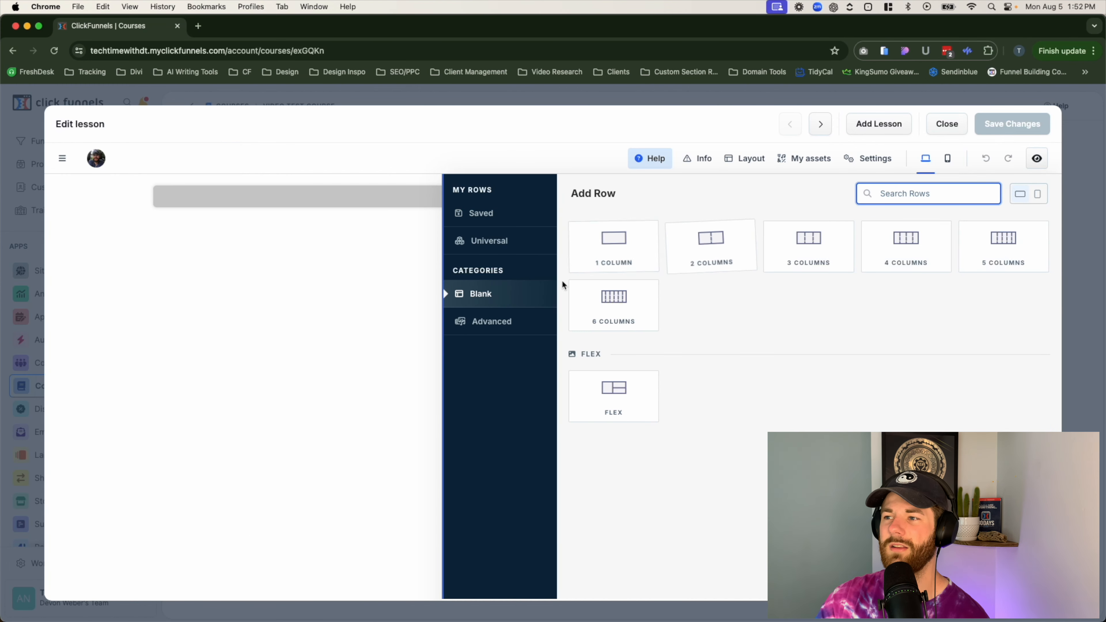
click(357, 289)
click(450, 204)
click(581, 238)
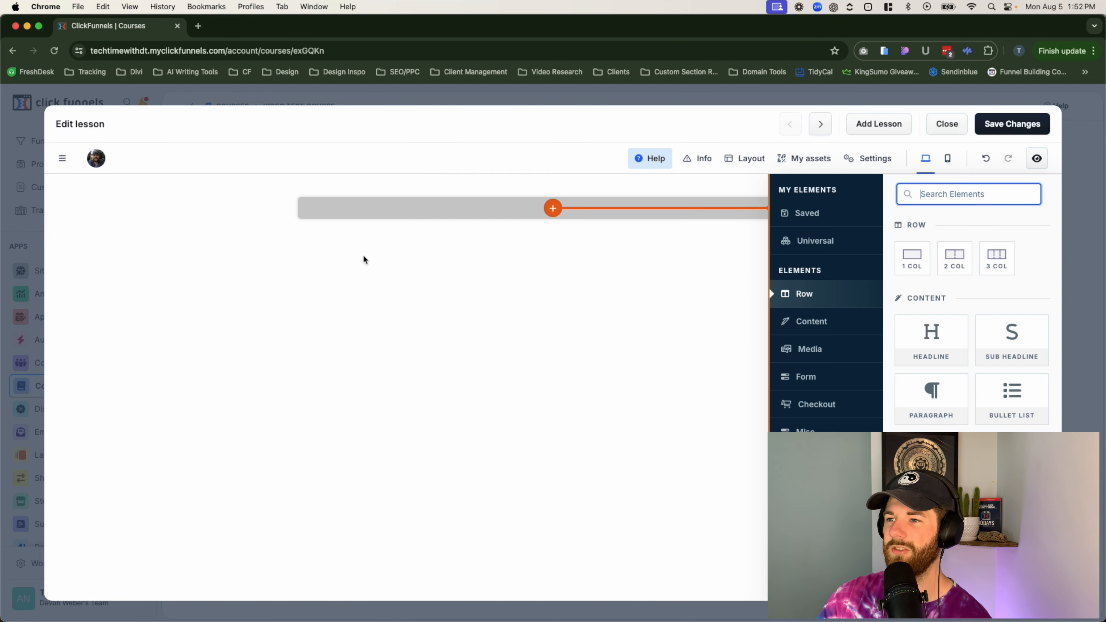
click(364, 255)
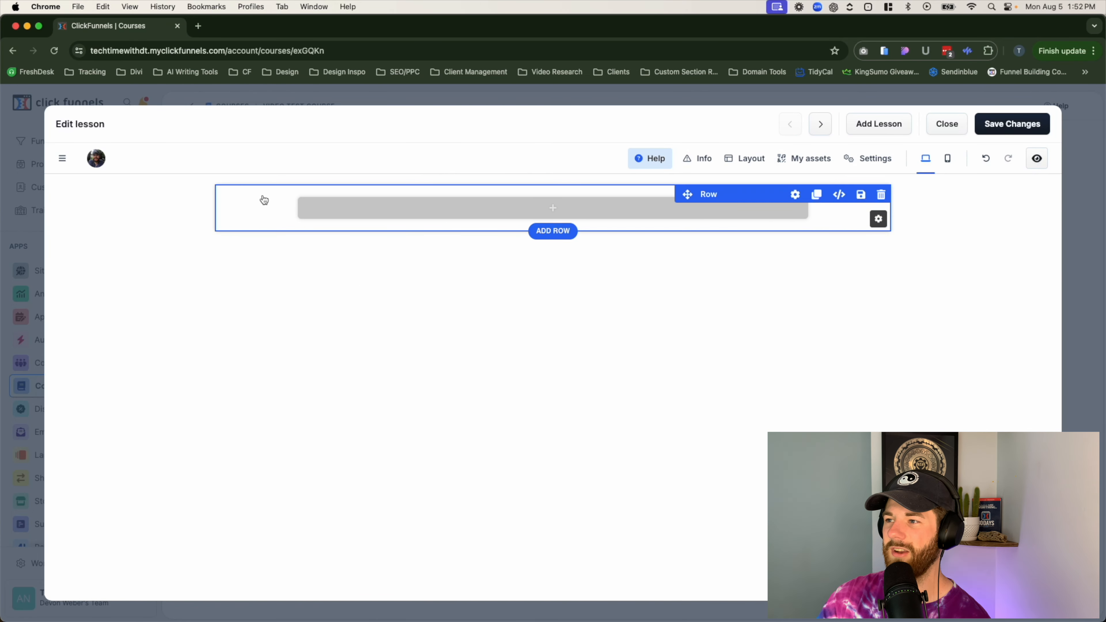
Add a headline element to the row in Lesson 1 and save the lesson.
click(360, 208)
click(932, 340)
click(471, 356)
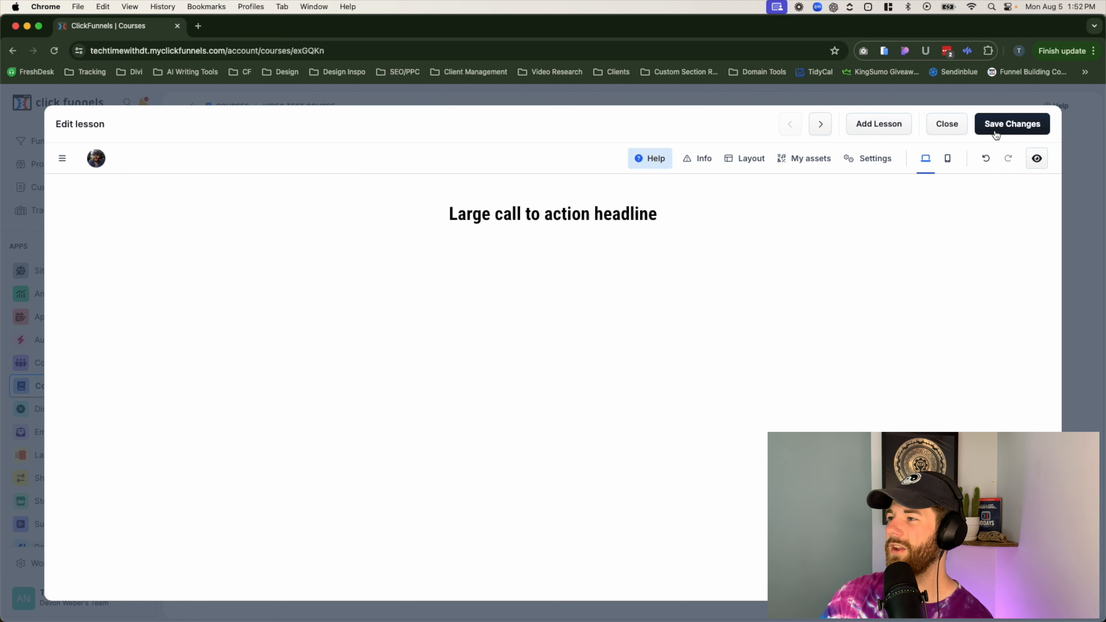
click(1005, 125)
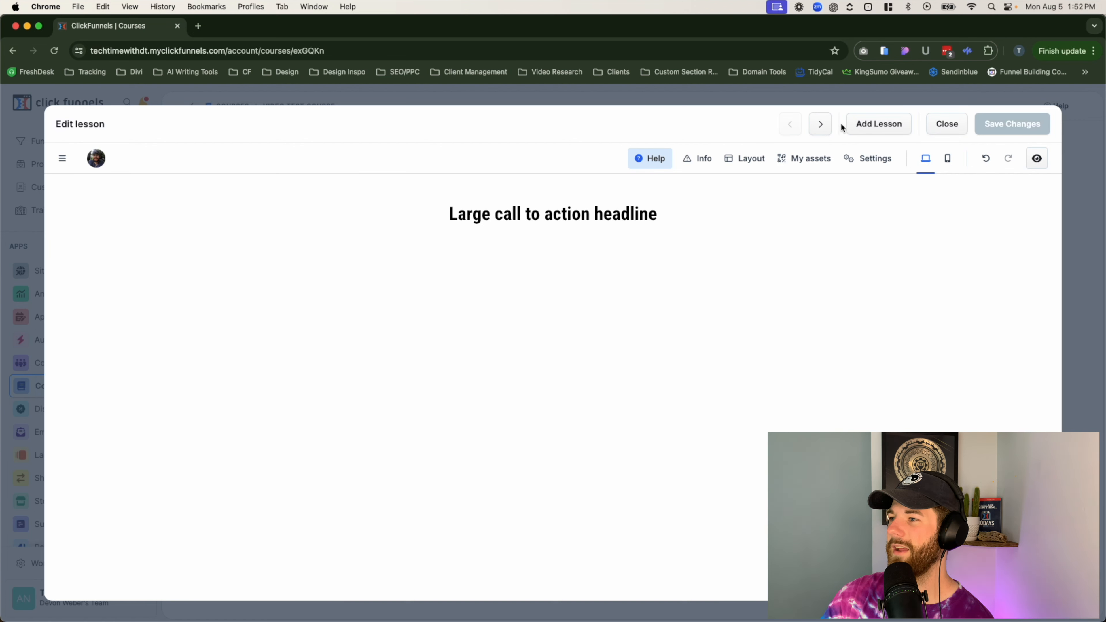
Add a lesson titled "new lesson 3" to Module 1 from the lesson editor, and return to the course outline.
click(823, 126)
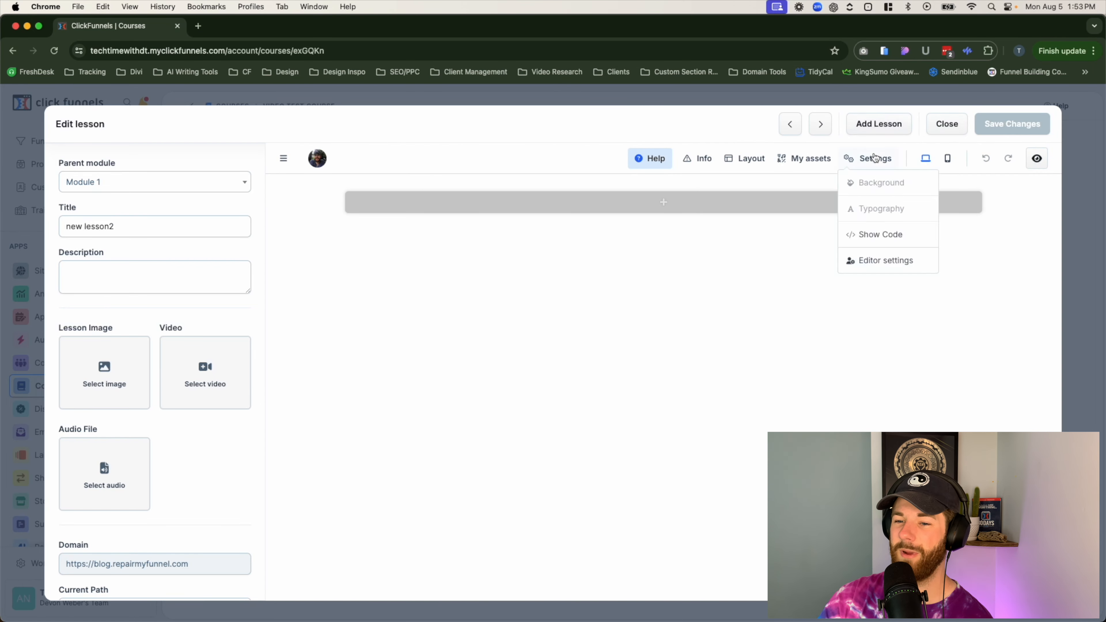
click(878, 127)
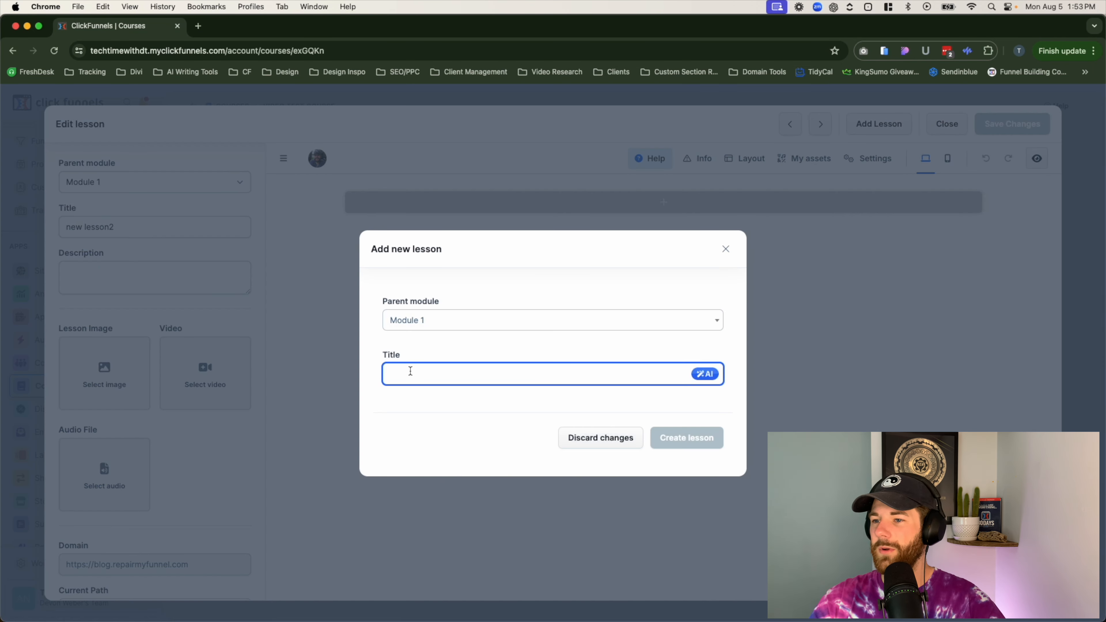
text(new lesson 3)
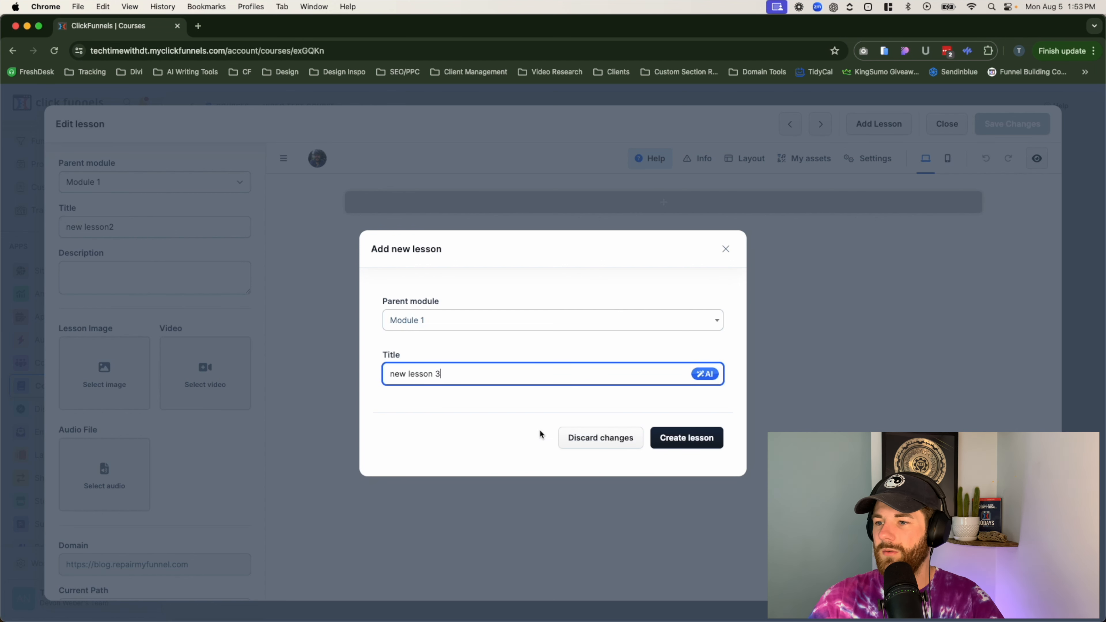
click(708, 440)
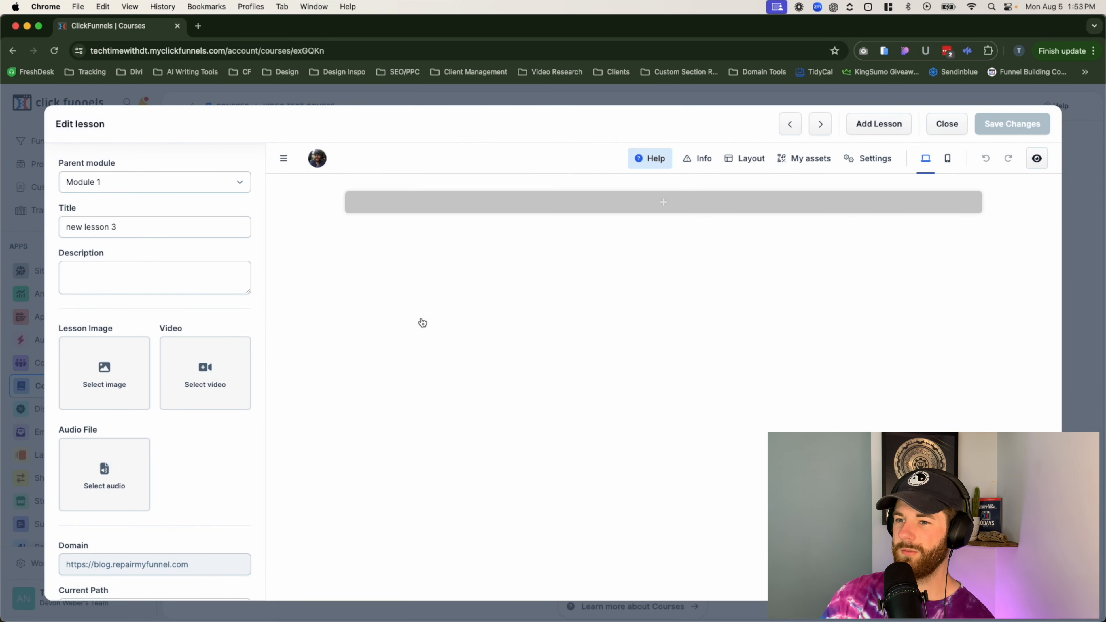
click(947, 125)
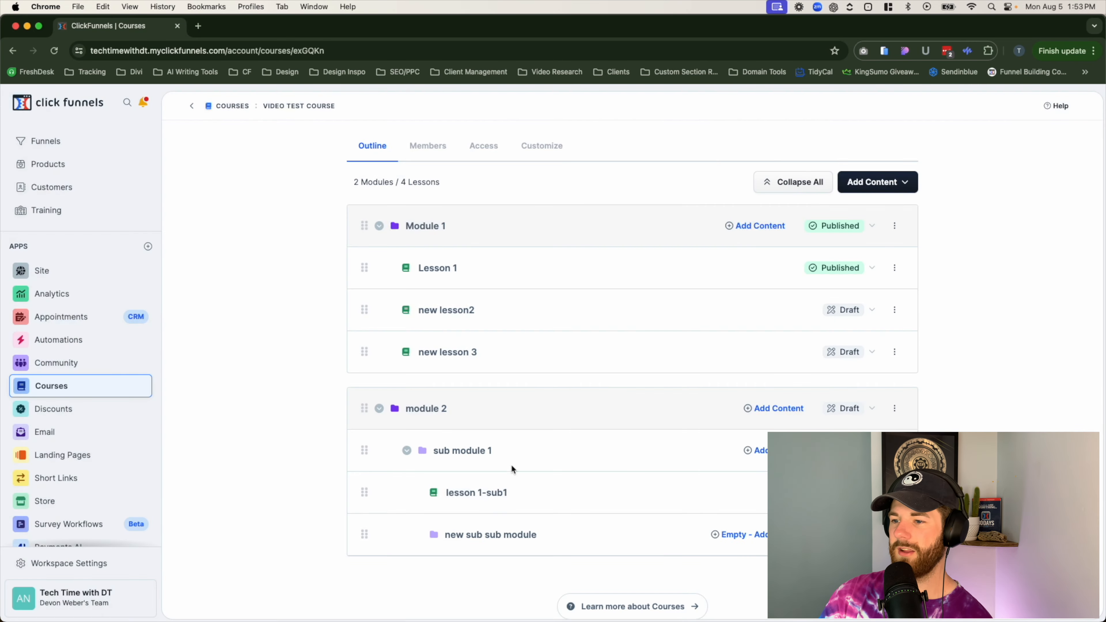
Compare the actions available for Module 1 with those available for Lesson 1.
scroll(523, 473, down, 2)
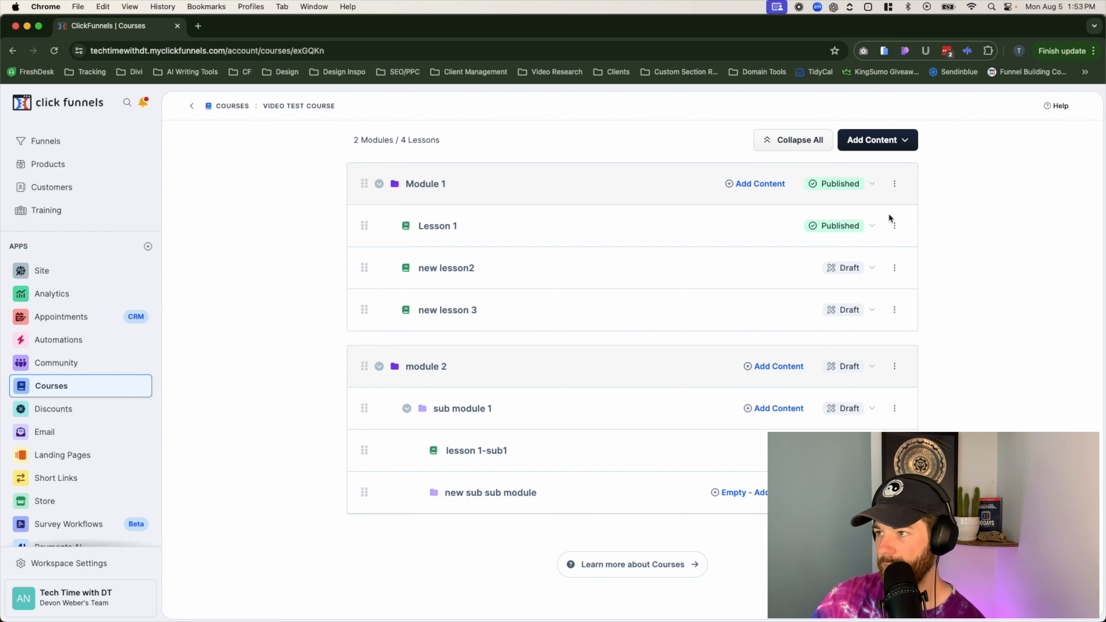
click(895, 186)
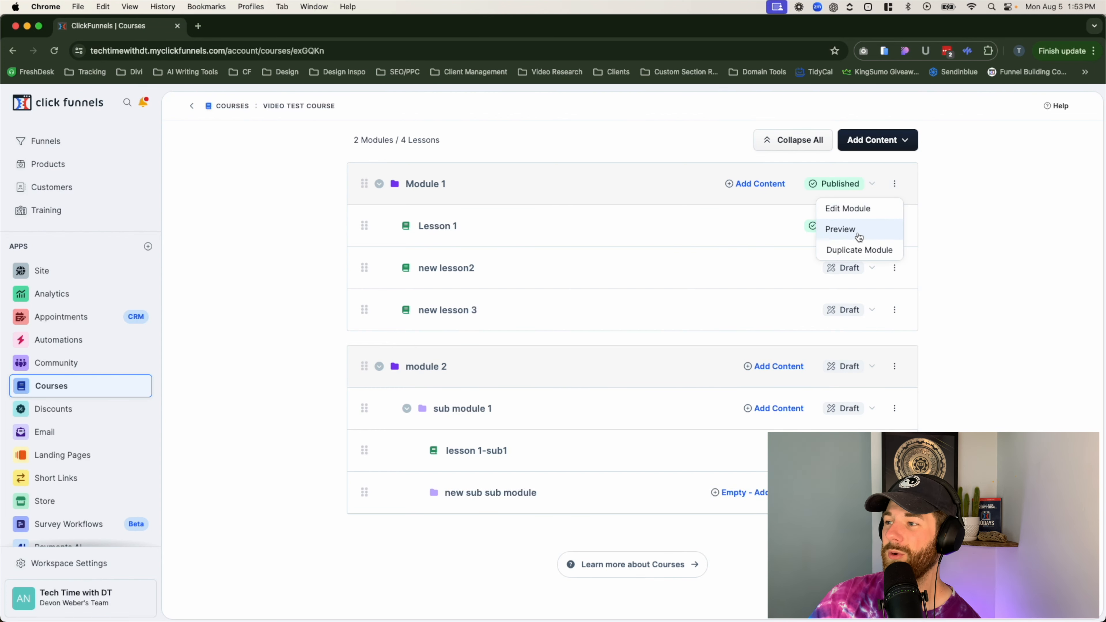
click(1009, 250)
click(895, 227)
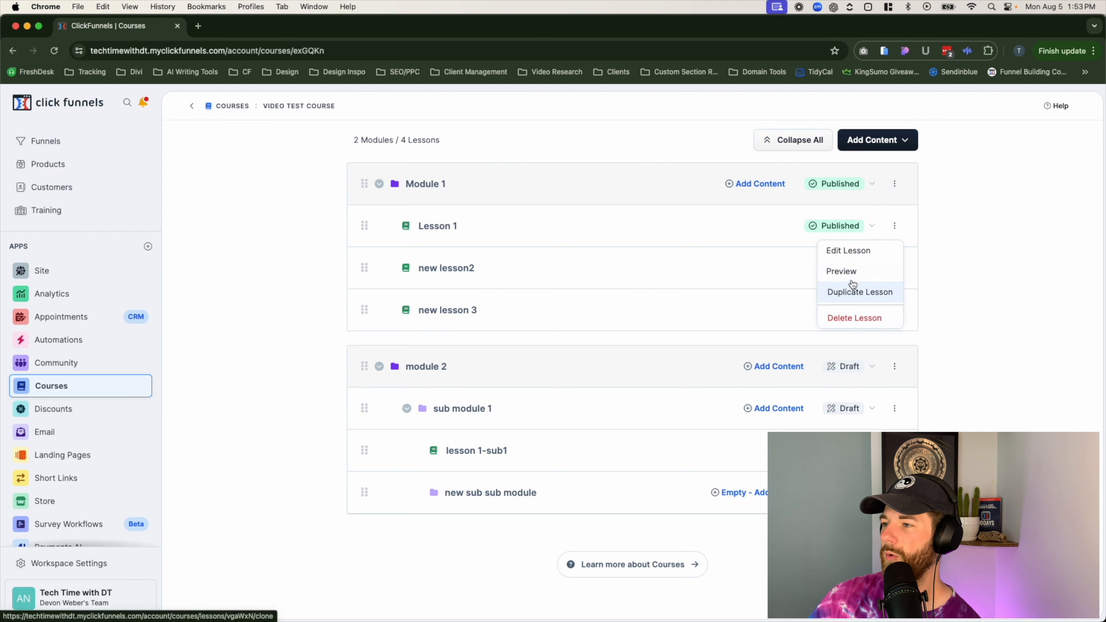
click(1010, 274)
click(897, 189)
click(895, 188)
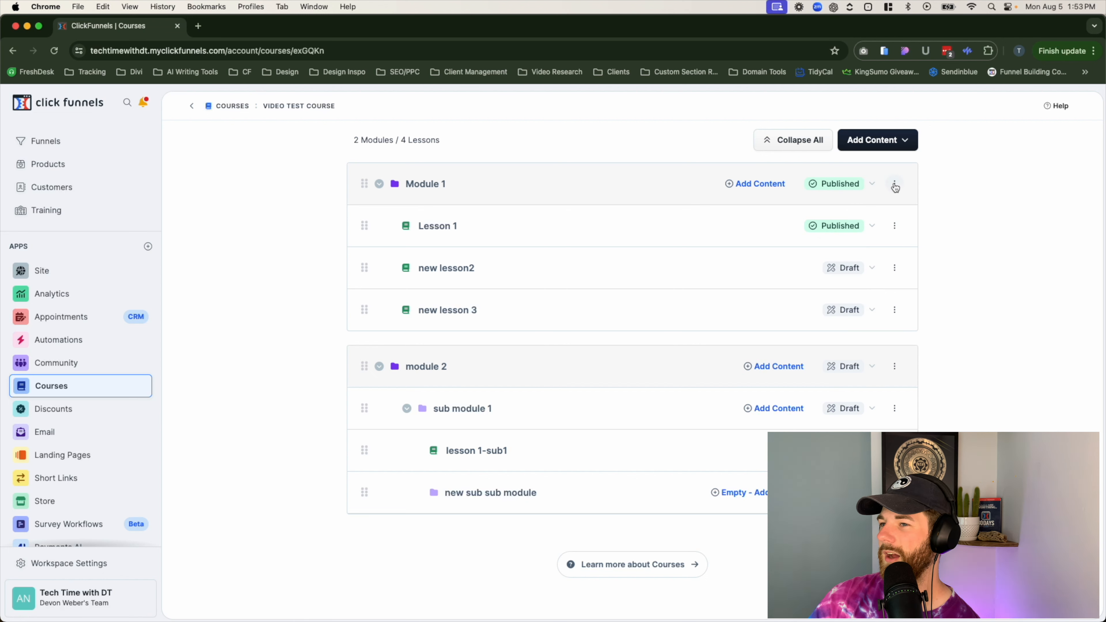
click(896, 226)
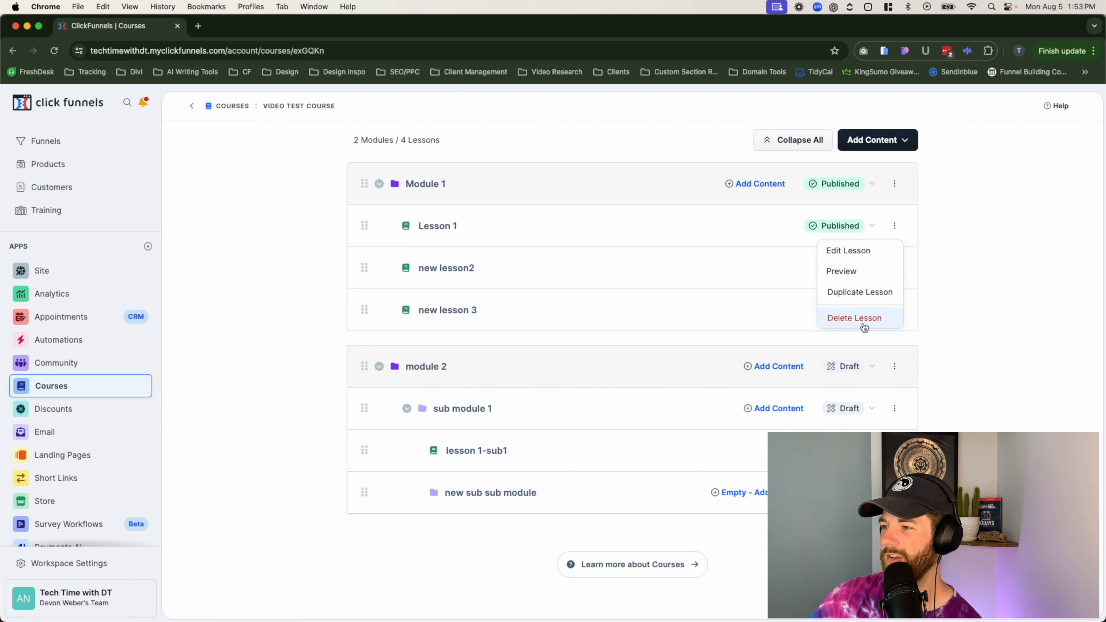
click(948, 312)
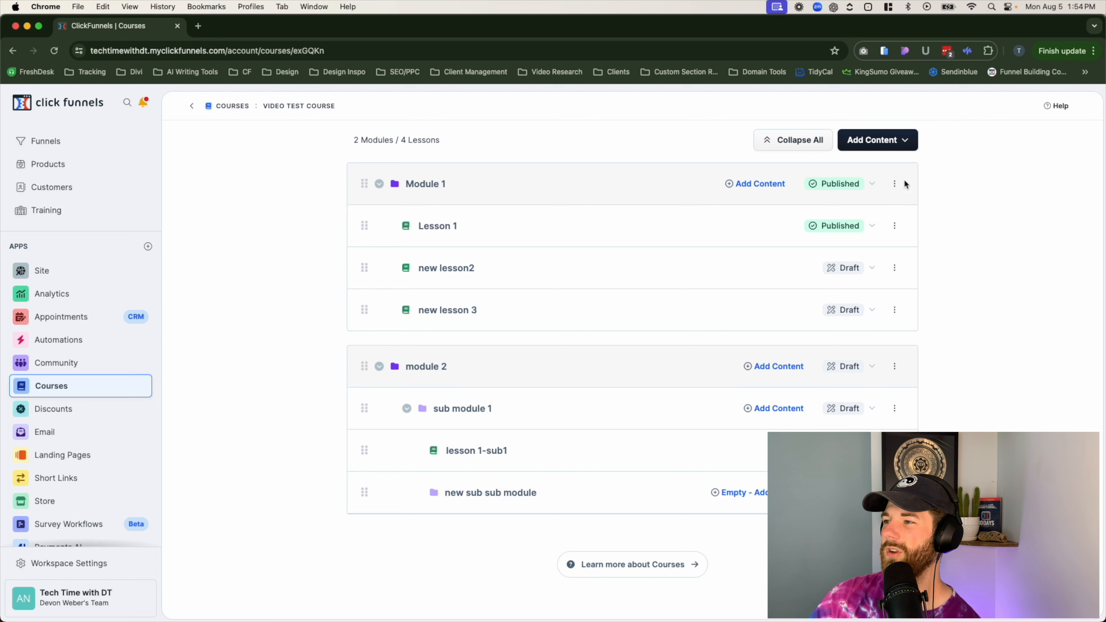
Examine the Module 1 details through the Upgrade Offer and Advanced Settings sections.
click(894, 184)
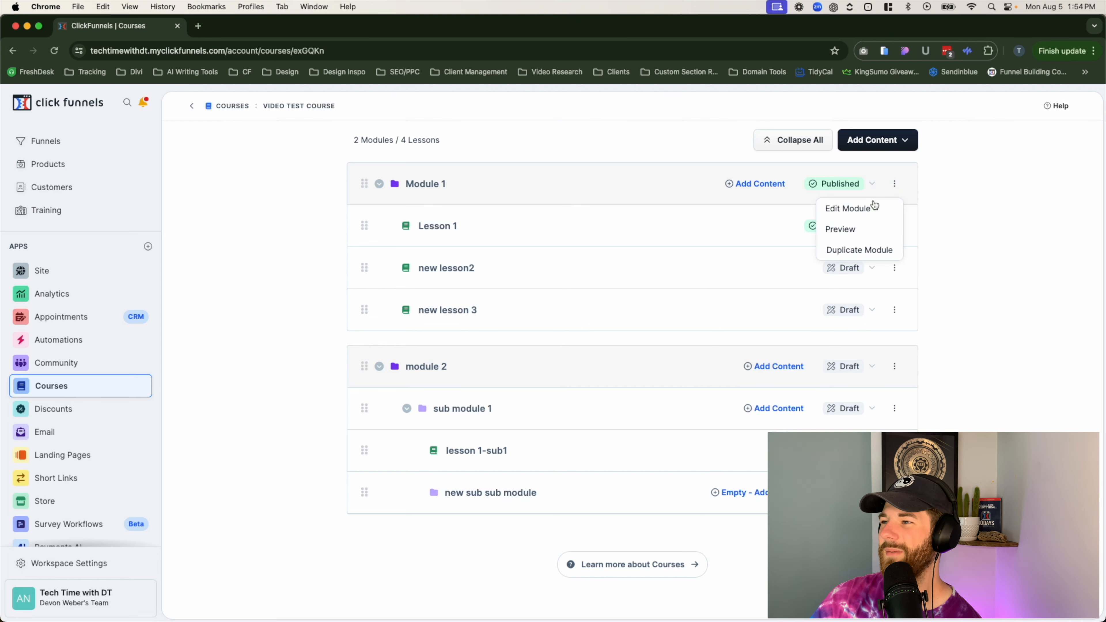
click(848, 208)
scroll(969, 417, down, 15)
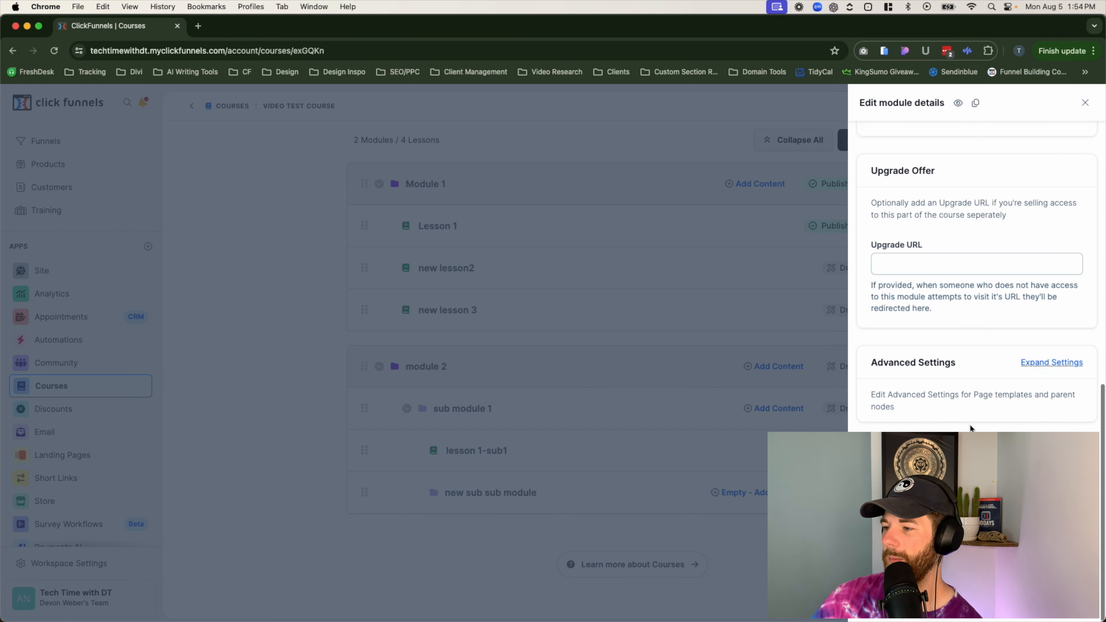
click(640, 267)
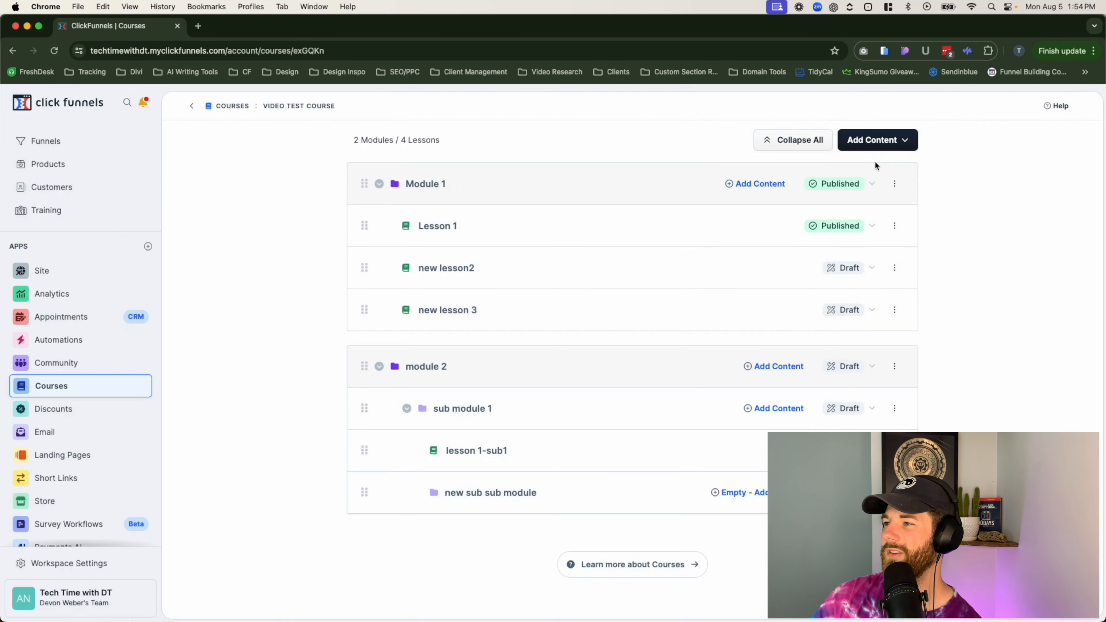
Check the available actions for Module 1, Lesson 1 and sub module 1.
click(895, 185)
click(942, 232)
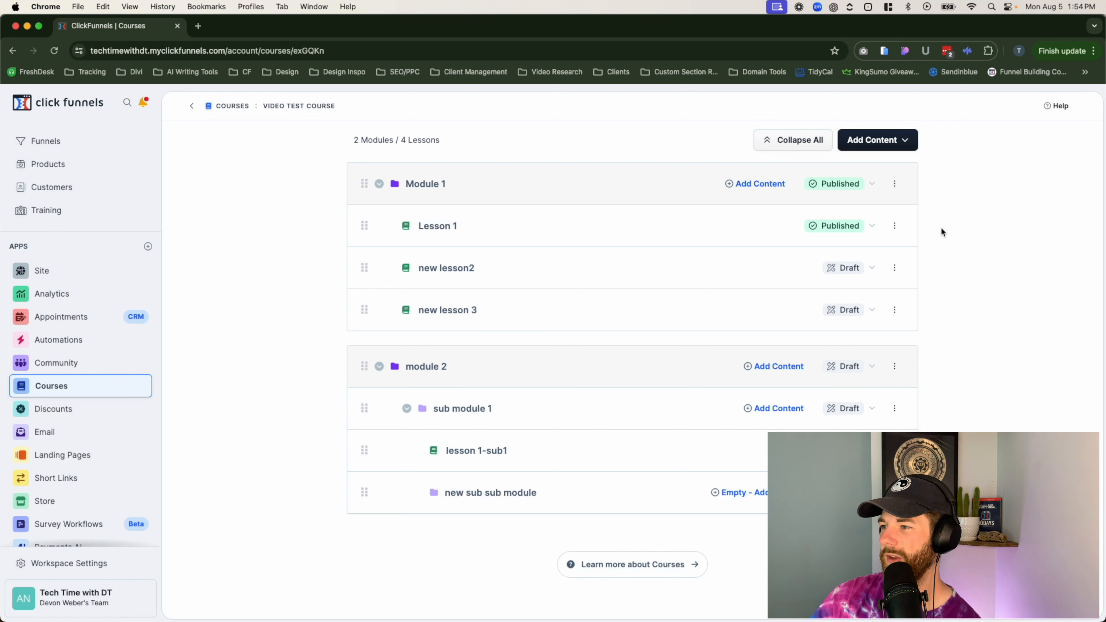
click(896, 226)
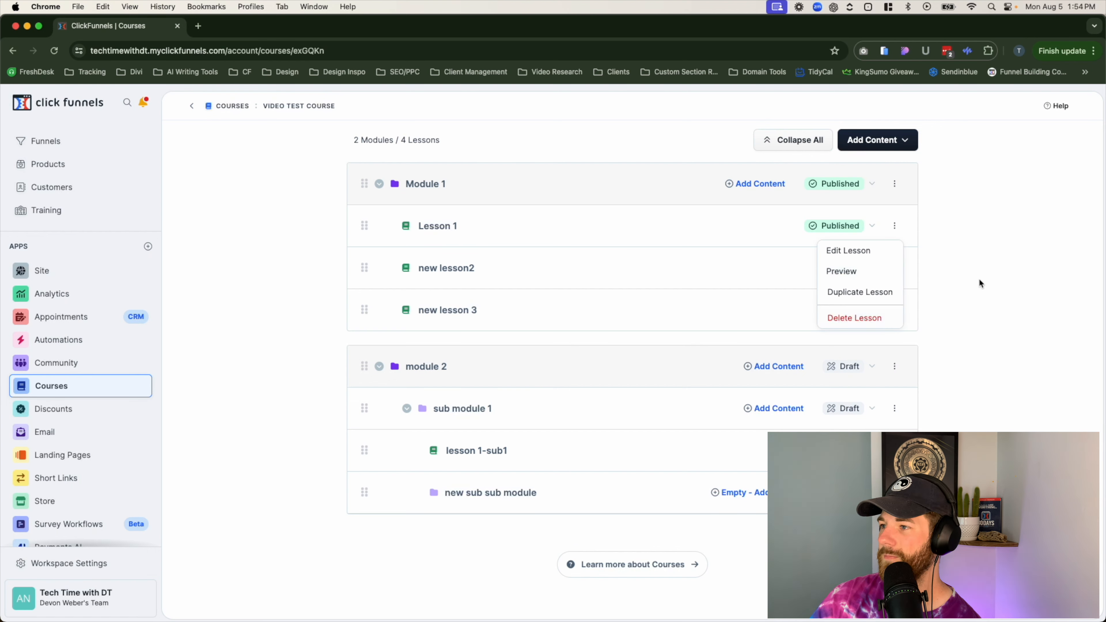
click(933, 320)
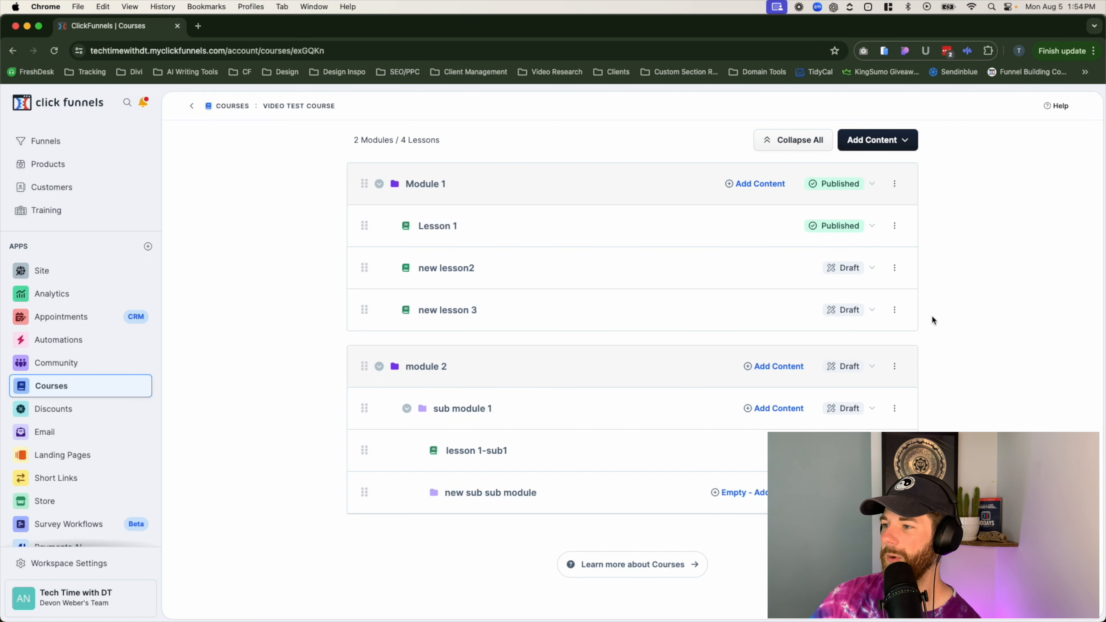
click(895, 409)
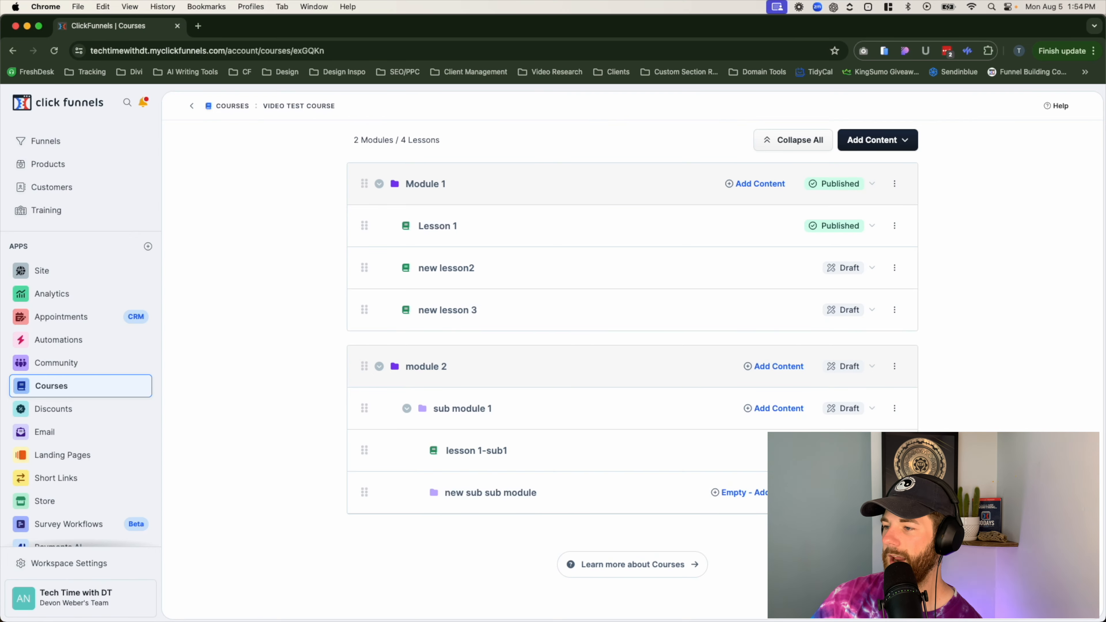
click(848, 430)
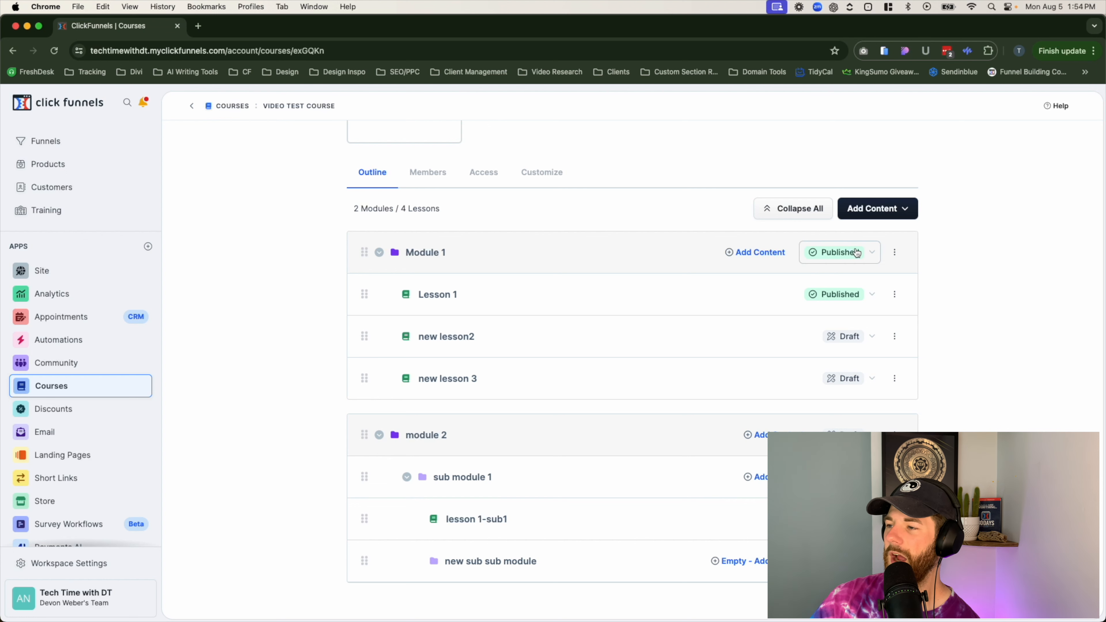
Try setting Module 1 to drip access after 3 days, closing the publishing dialog without saving.
click(876, 256)
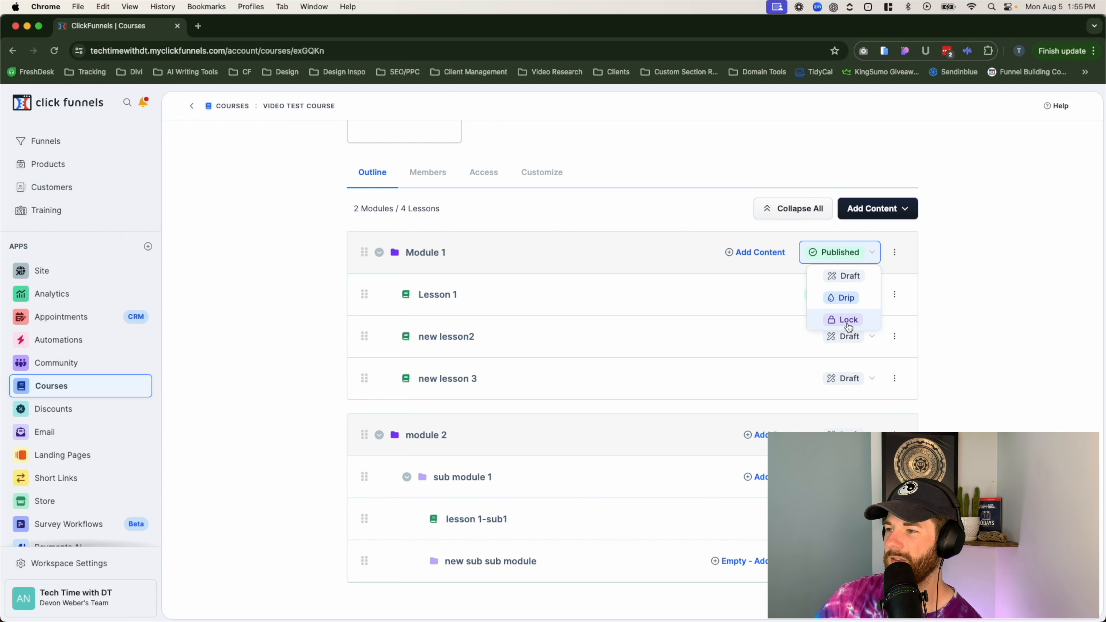
scroll(847, 328, down, 1)
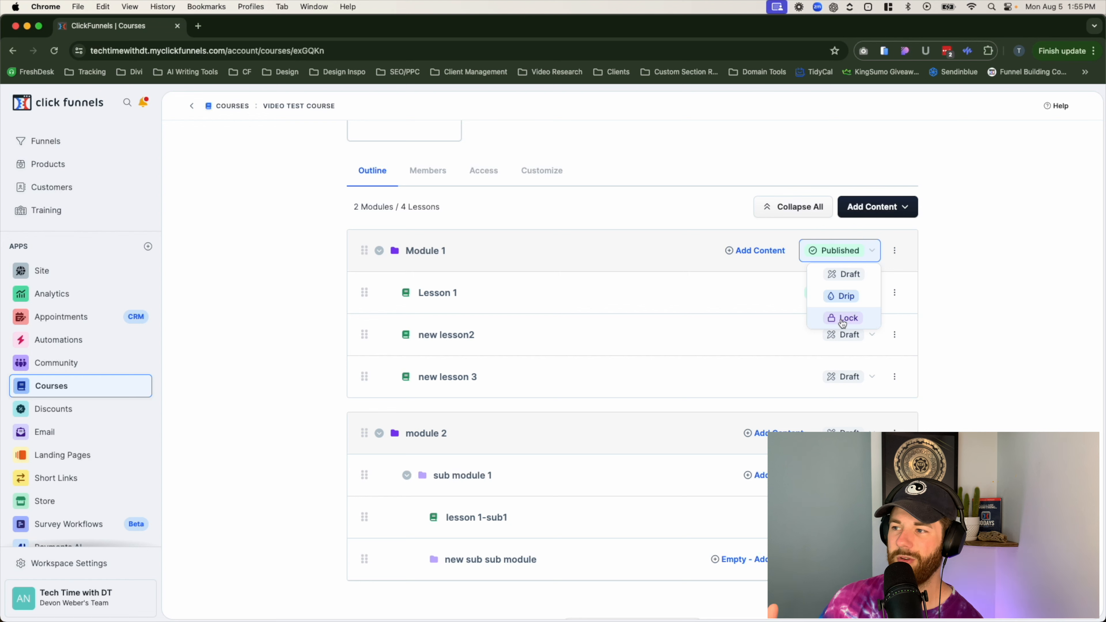
click(842, 296)
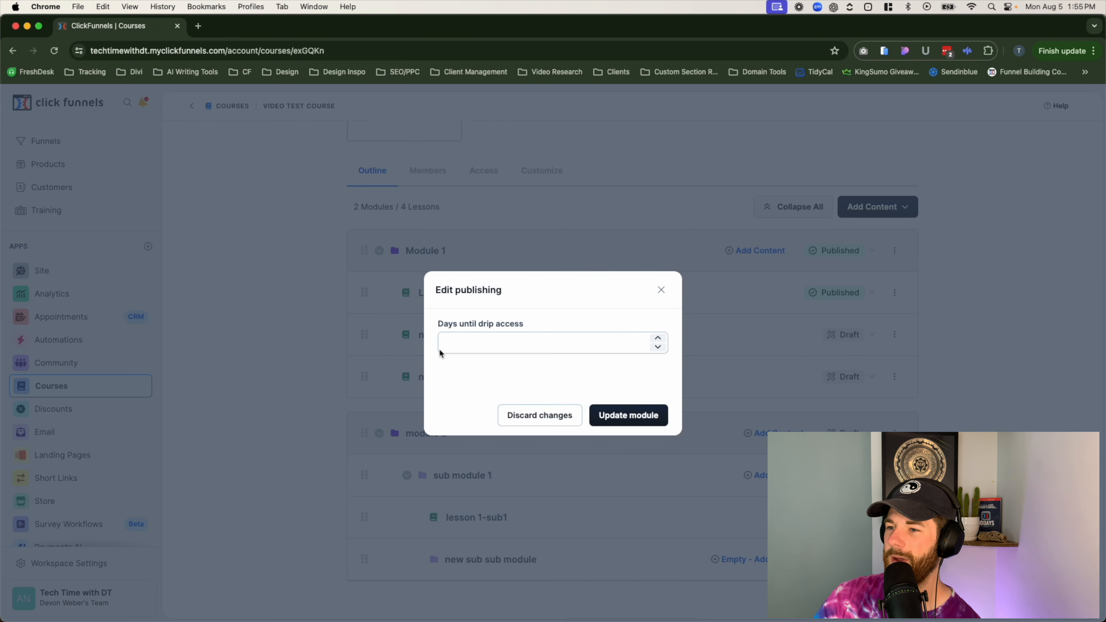
click(561, 348)
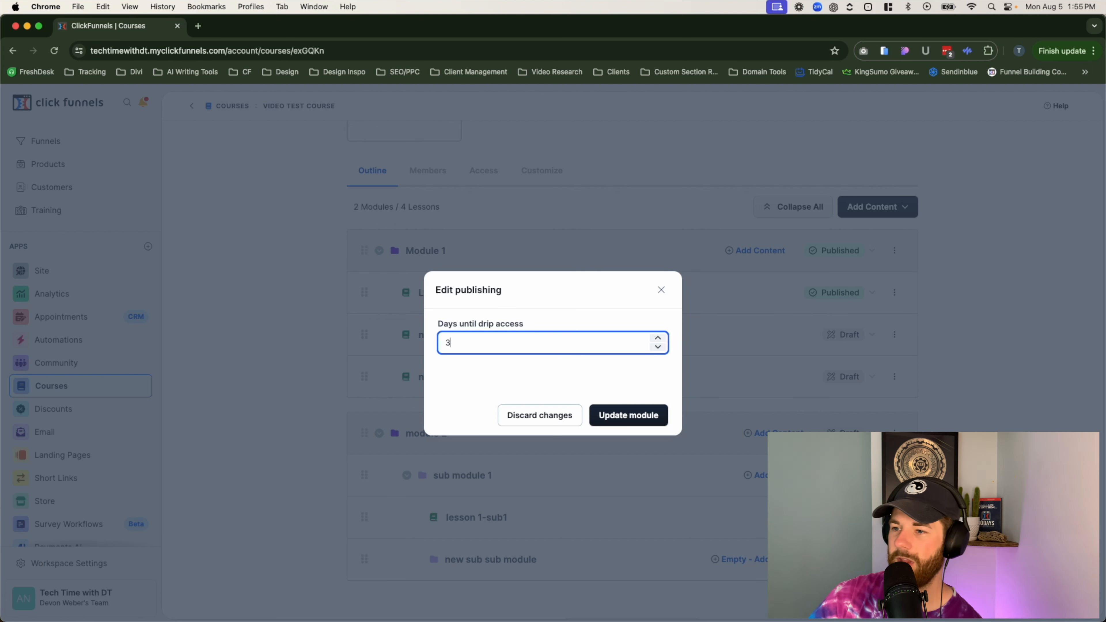
click(502, 375)
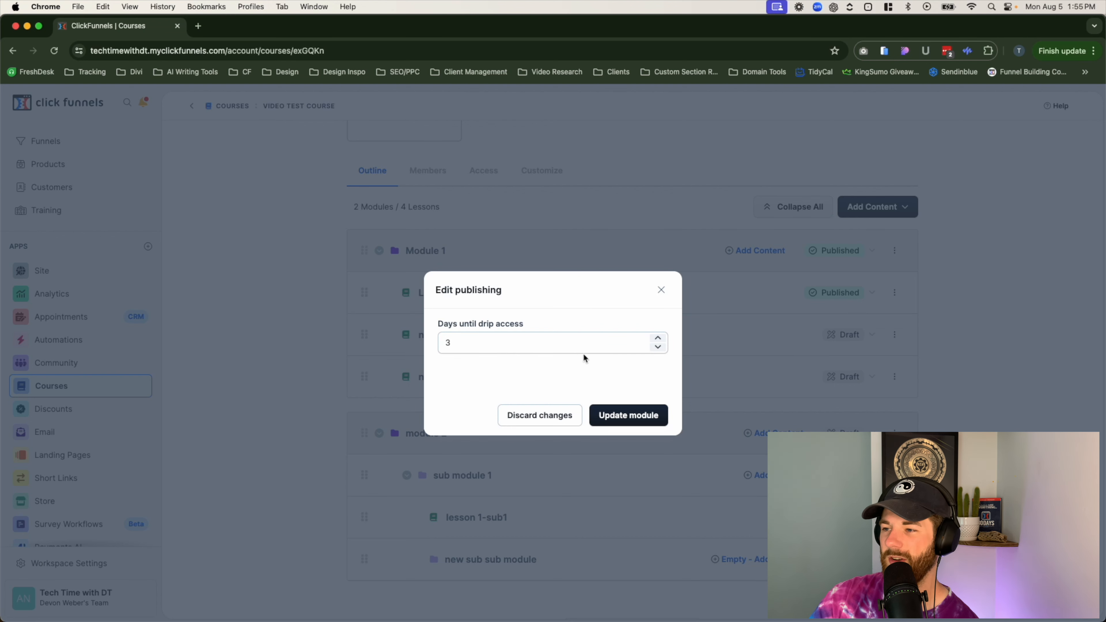
click(662, 291)
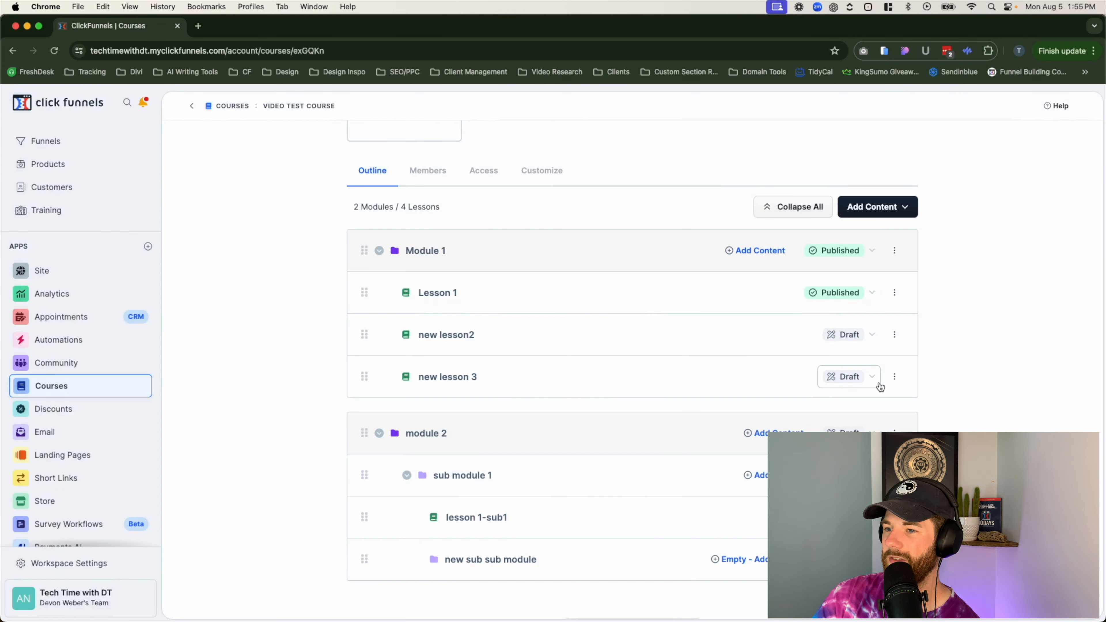
Publish new lesson2, lesson 1-sub1 and module 2, releasing the module now without enrolling existing students or including unpublished content.
click(845, 338)
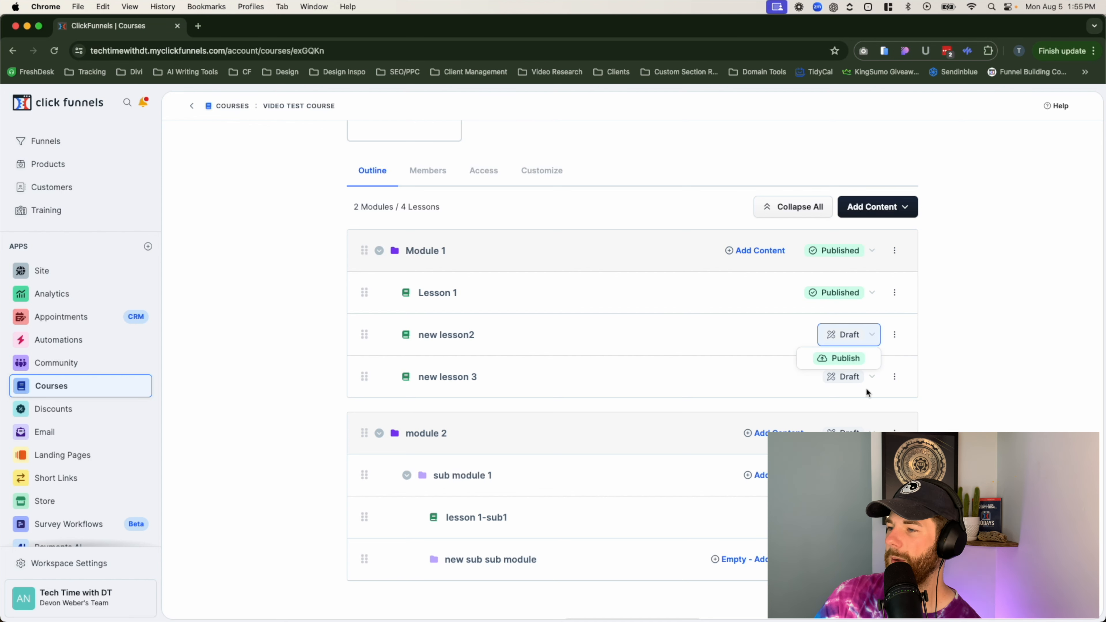
click(792, 328)
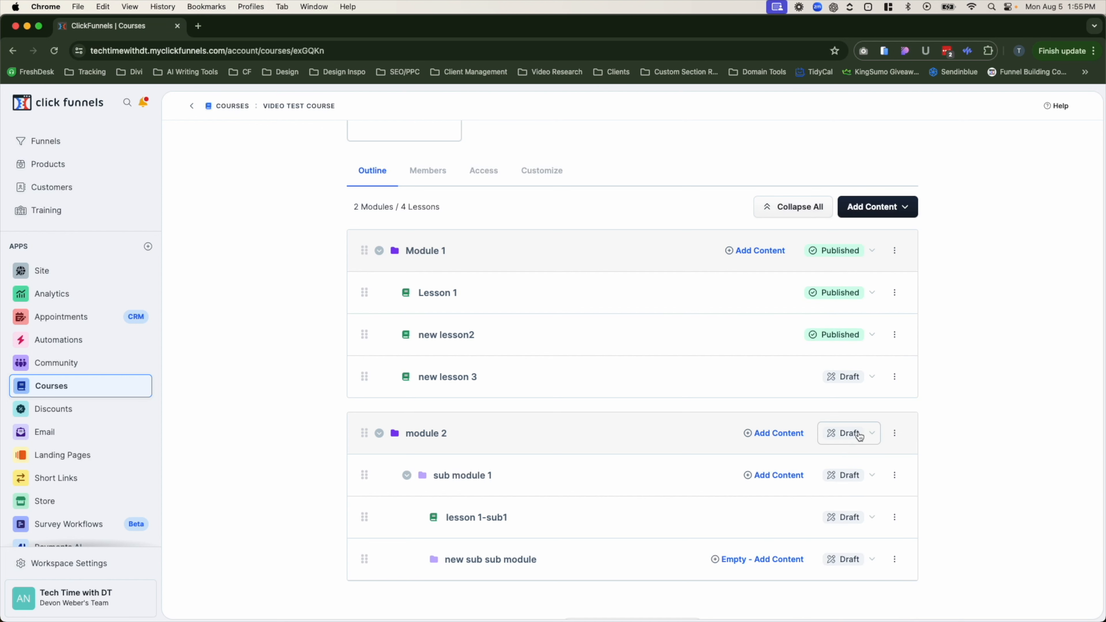
click(845, 433)
click(966, 404)
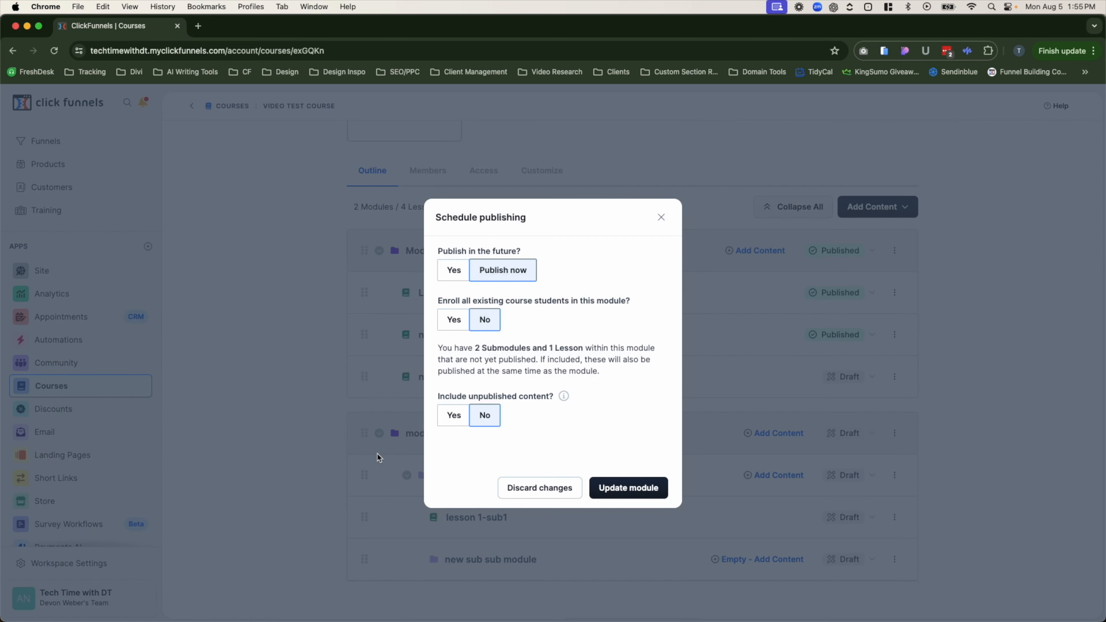
click(630, 495)
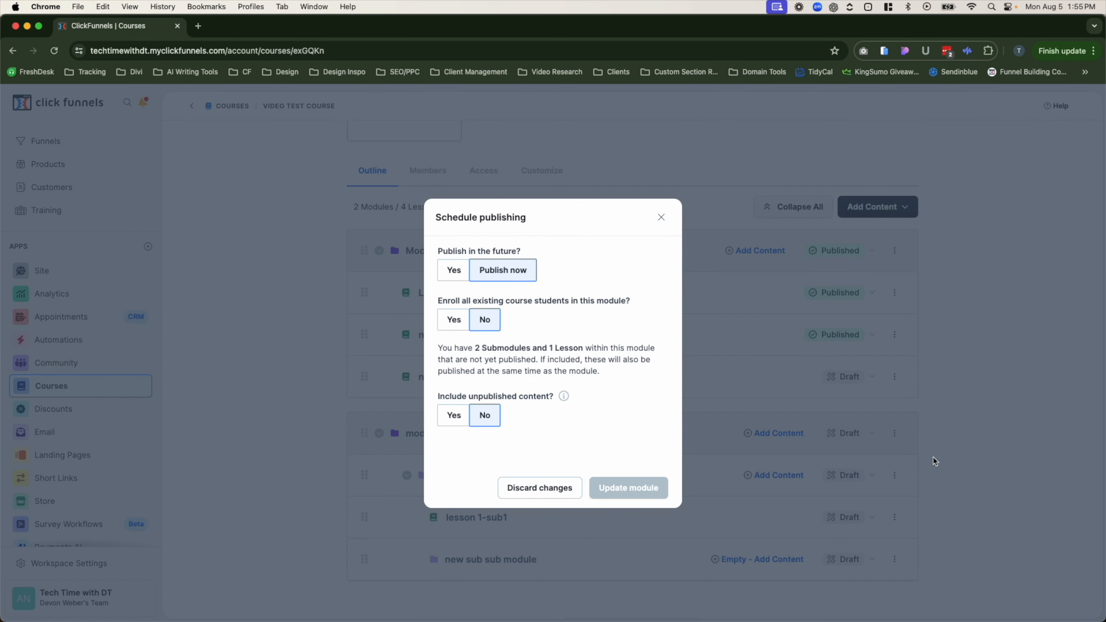
click(847, 518)
click(840, 545)
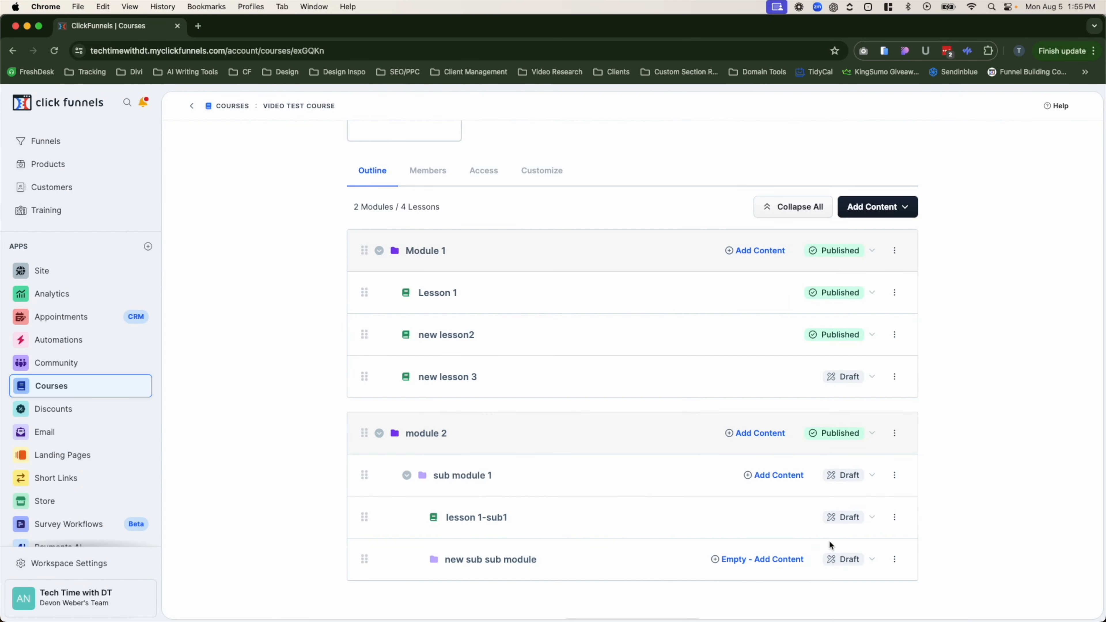
Try locking Module 1 with lesson 1-sub1 (sub module 1) as the blocker lesson, closing the dialog without saving.
click(862, 252)
click(845, 322)
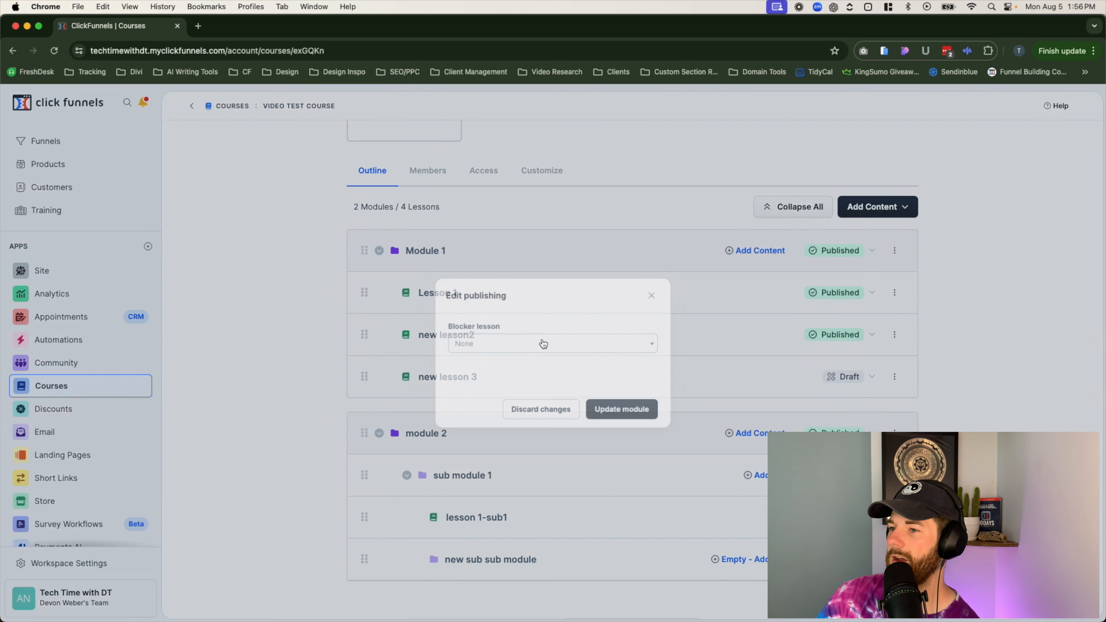
click(545, 343)
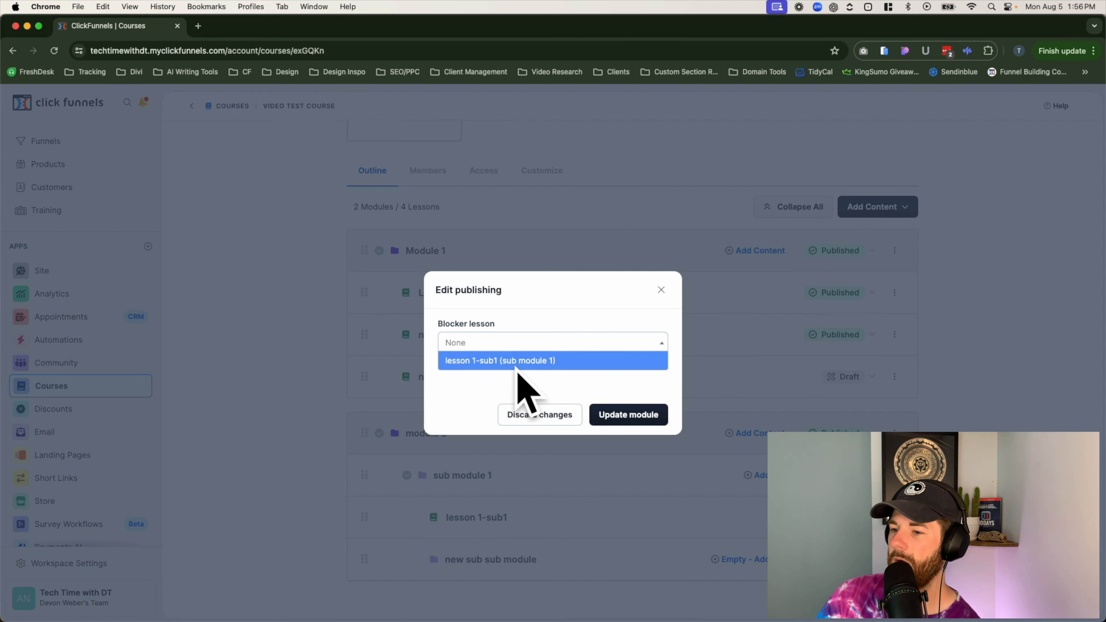
click(661, 292)
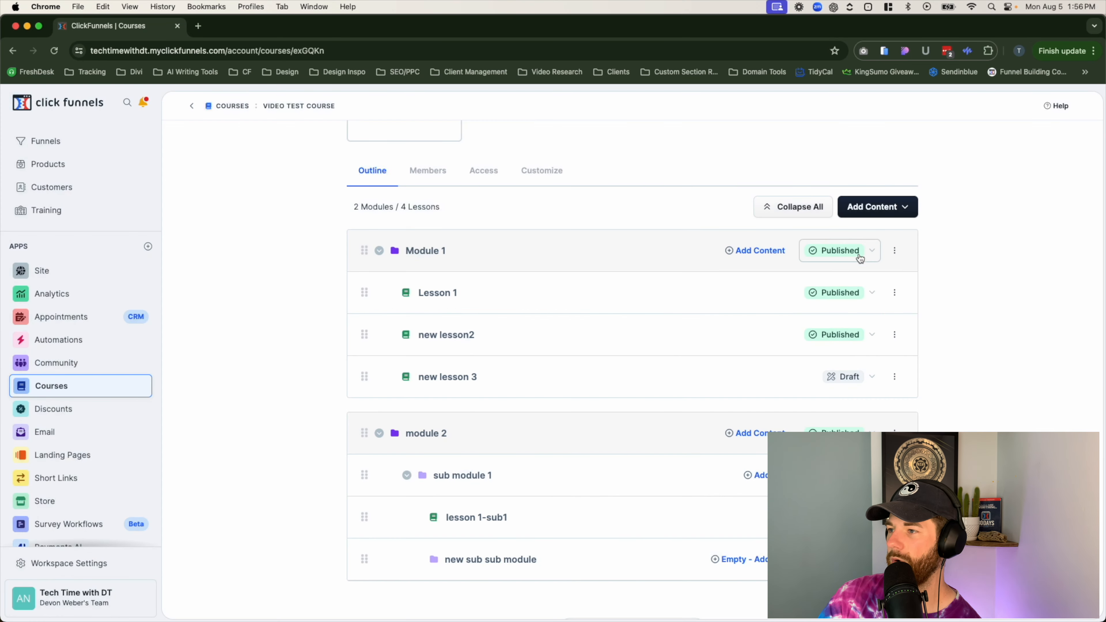
click(876, 257)
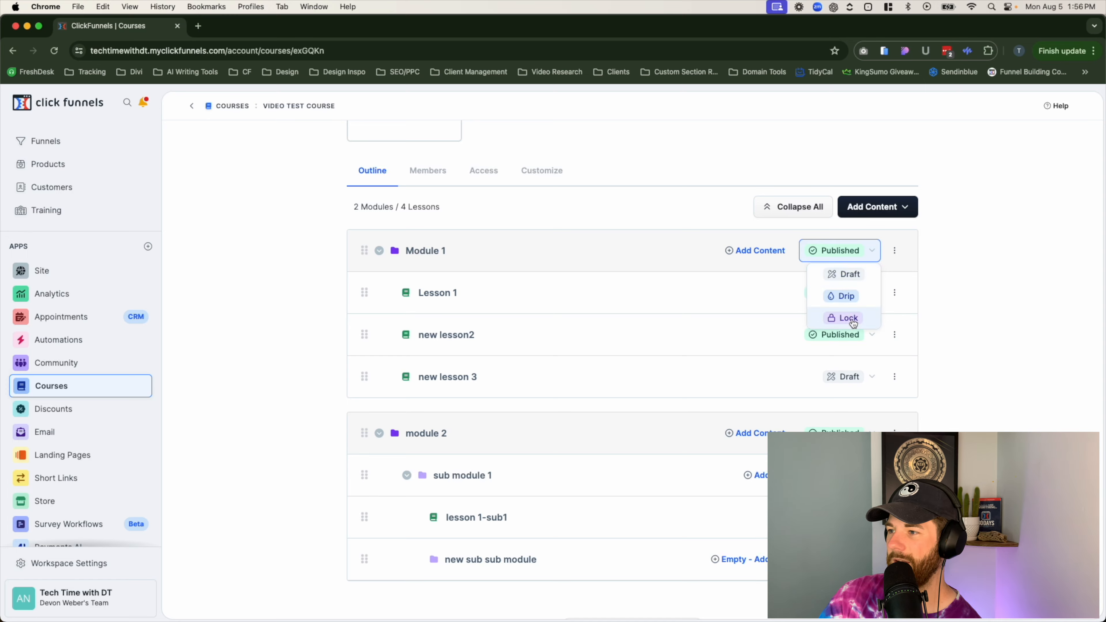
click(838, 318)
click(493, 337)
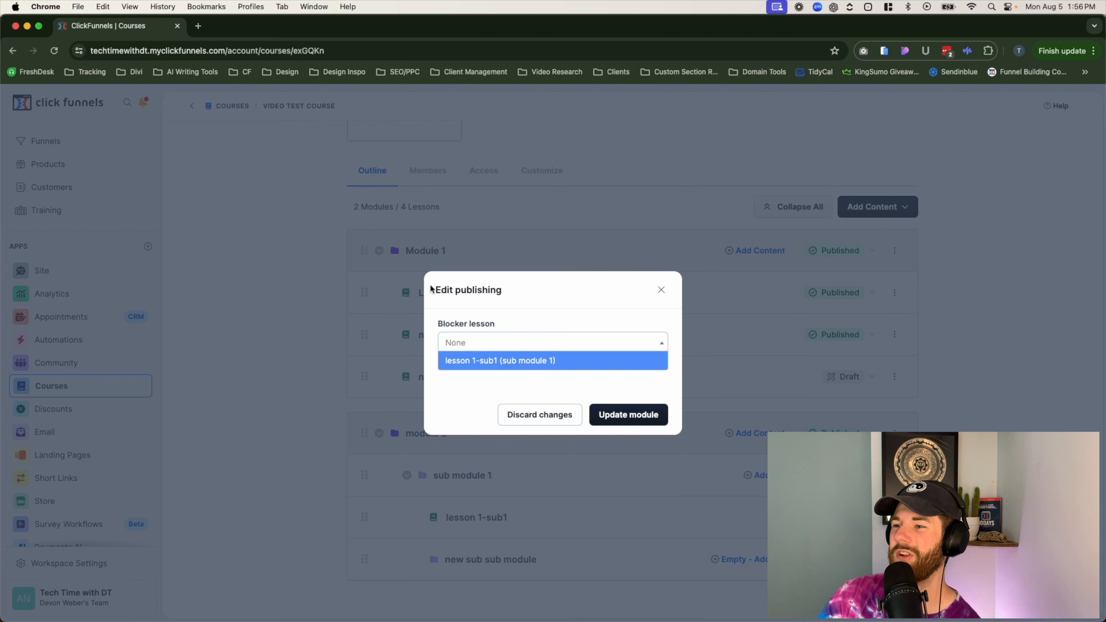
click(479, 361)
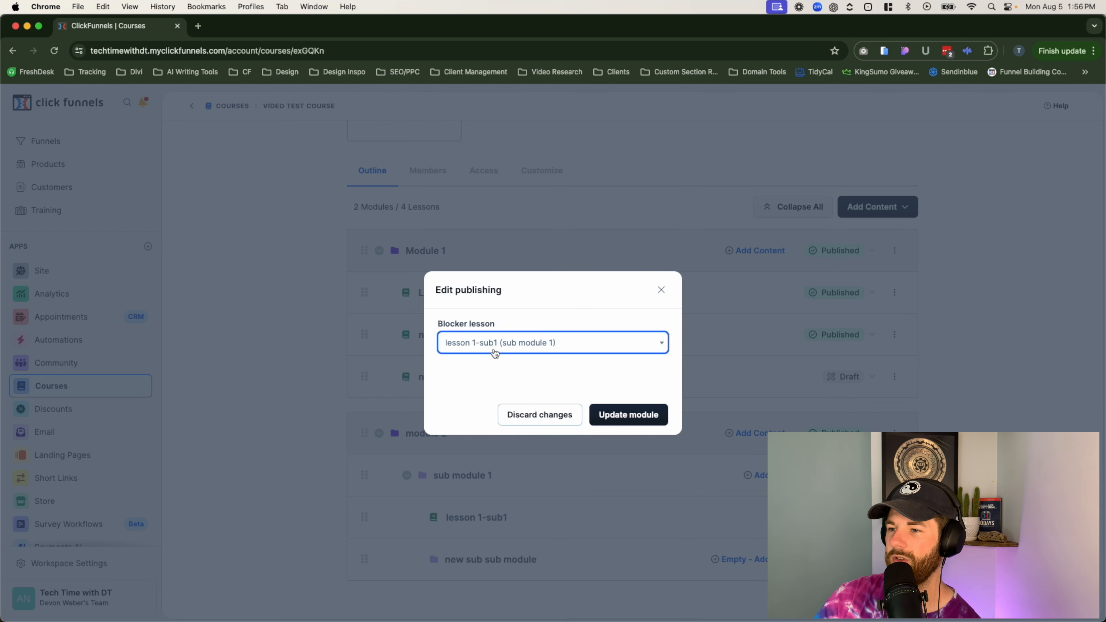
click(565, 348)
click(661, 290)
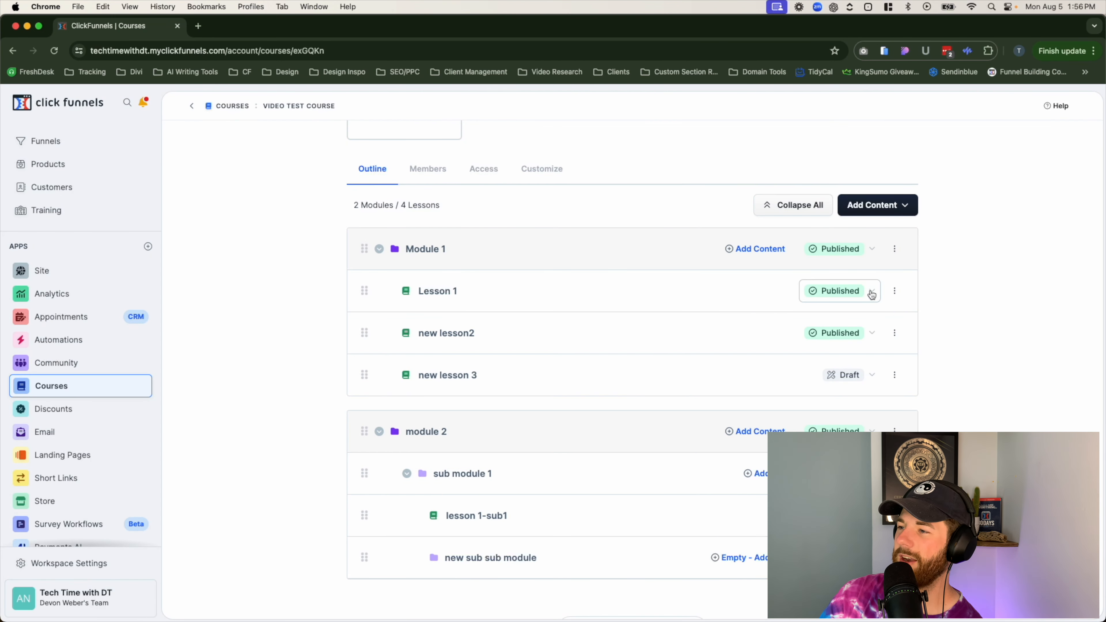
Compare the publishing status options of Lesson 1 with those of sub module 1.
click(874, 296)
click(964, 277)
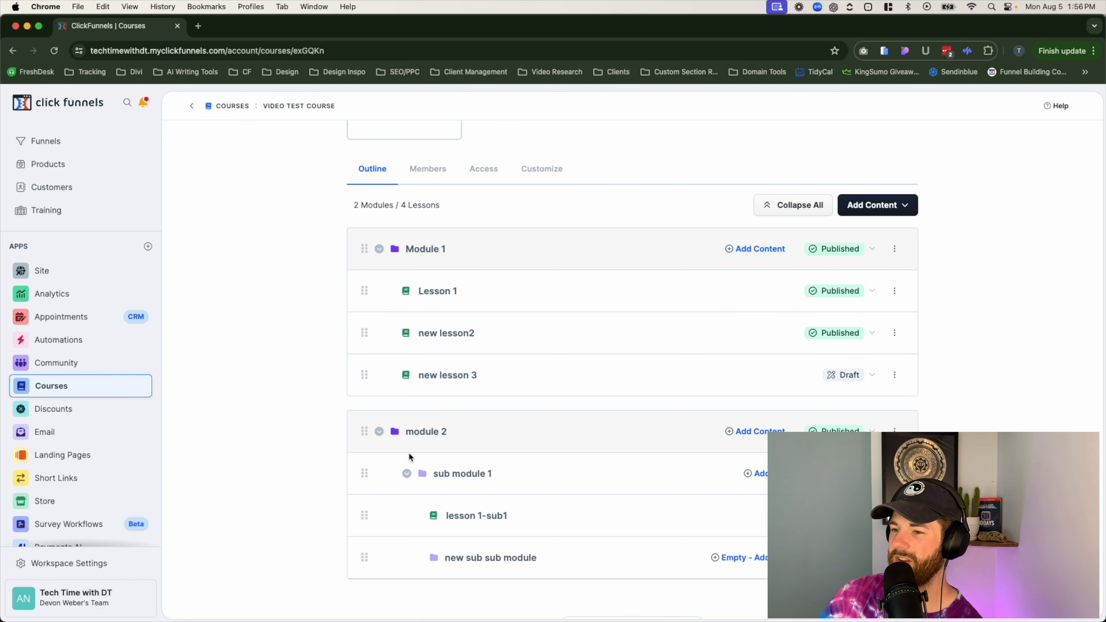
click(850, 474)
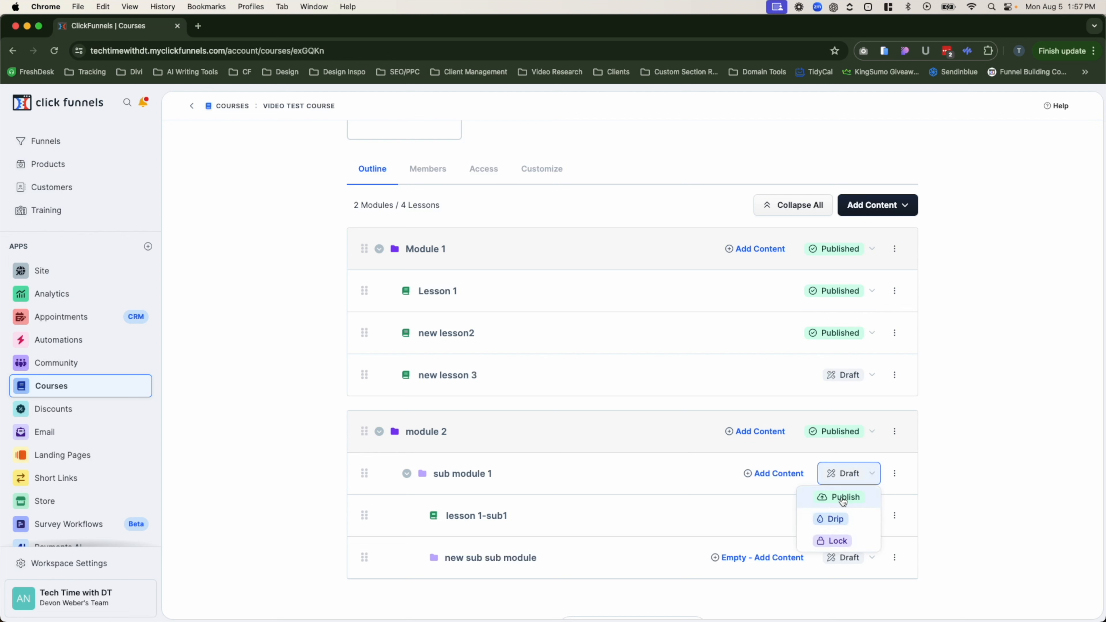
click(992, 462)
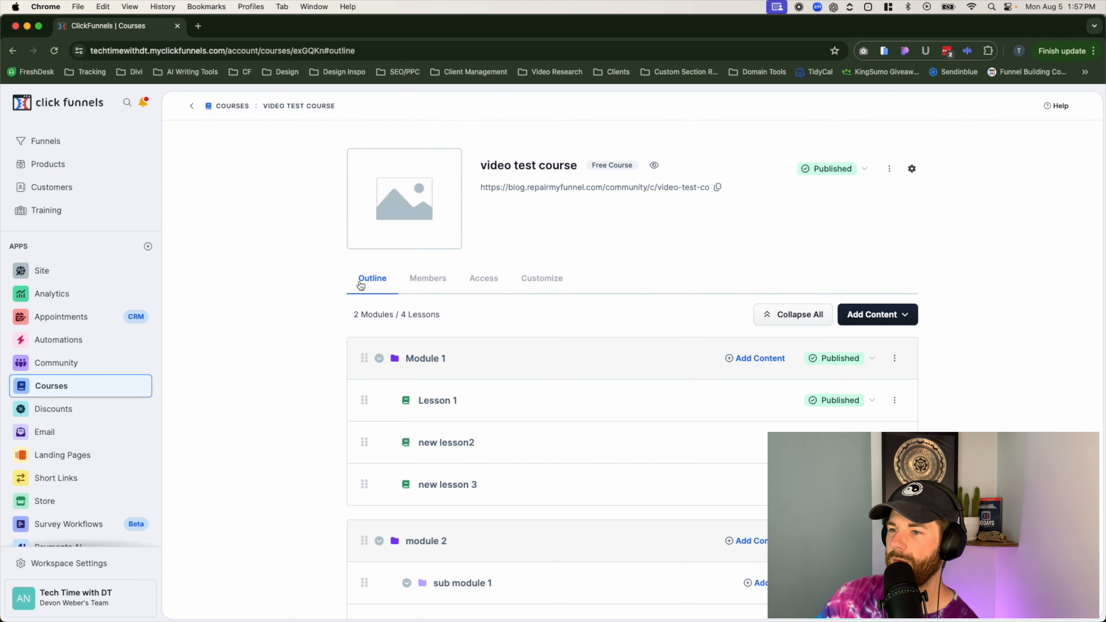
Review the course's enrolled members and the products and modules that can be chosen for product access.
click(428, 279)
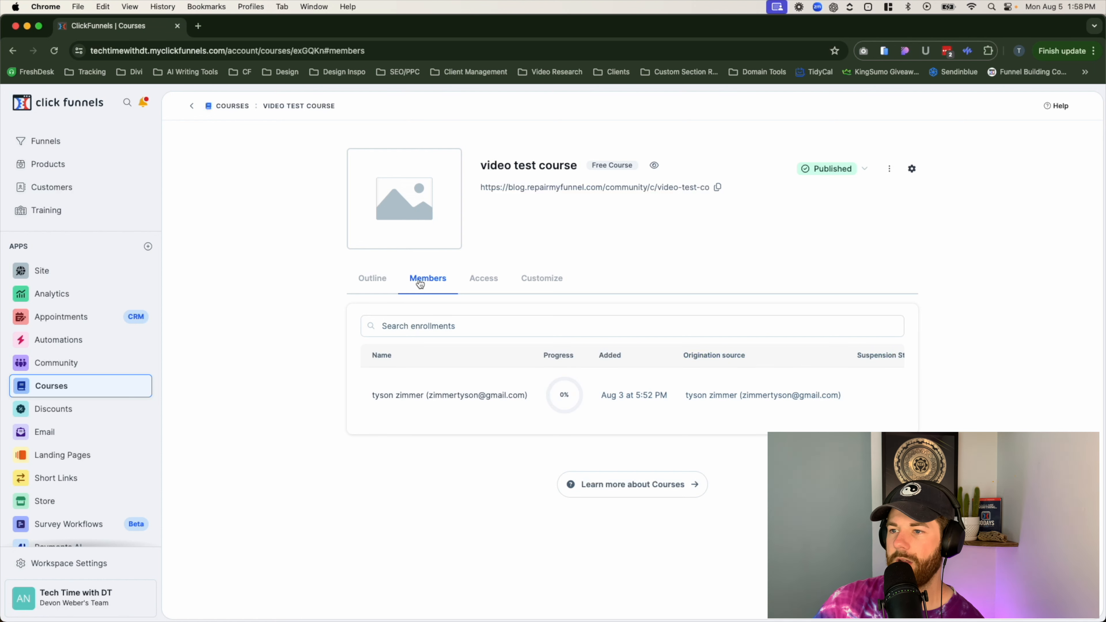
click(483, 279)
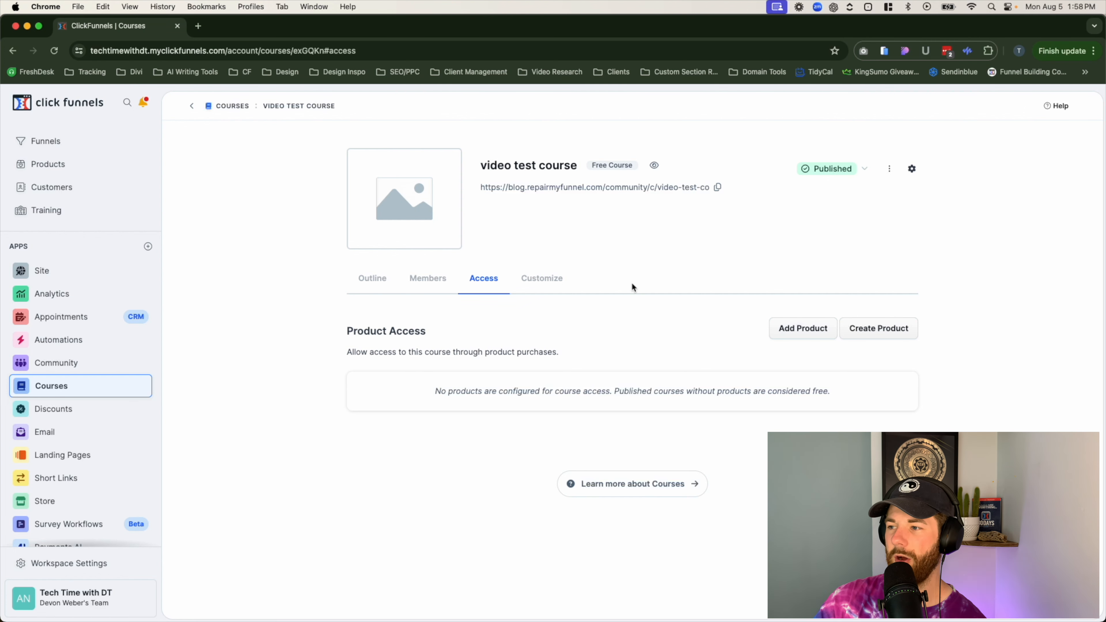
click(803, 328)
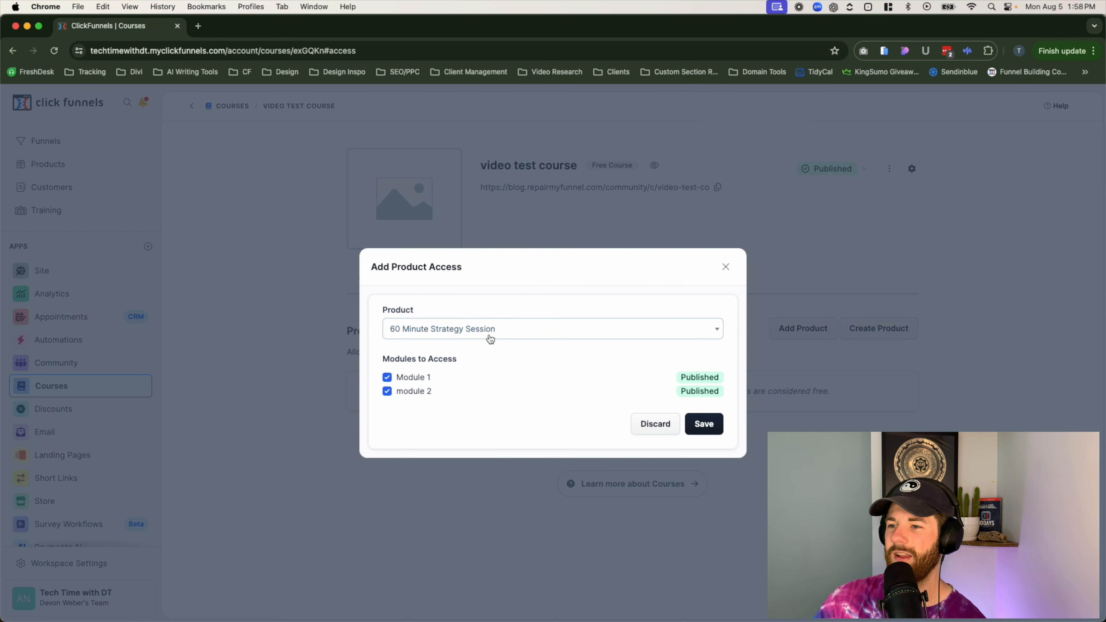
click(491, 339)
scroll(497, 405, down, 2)
scroll(501, 402, up, 2)
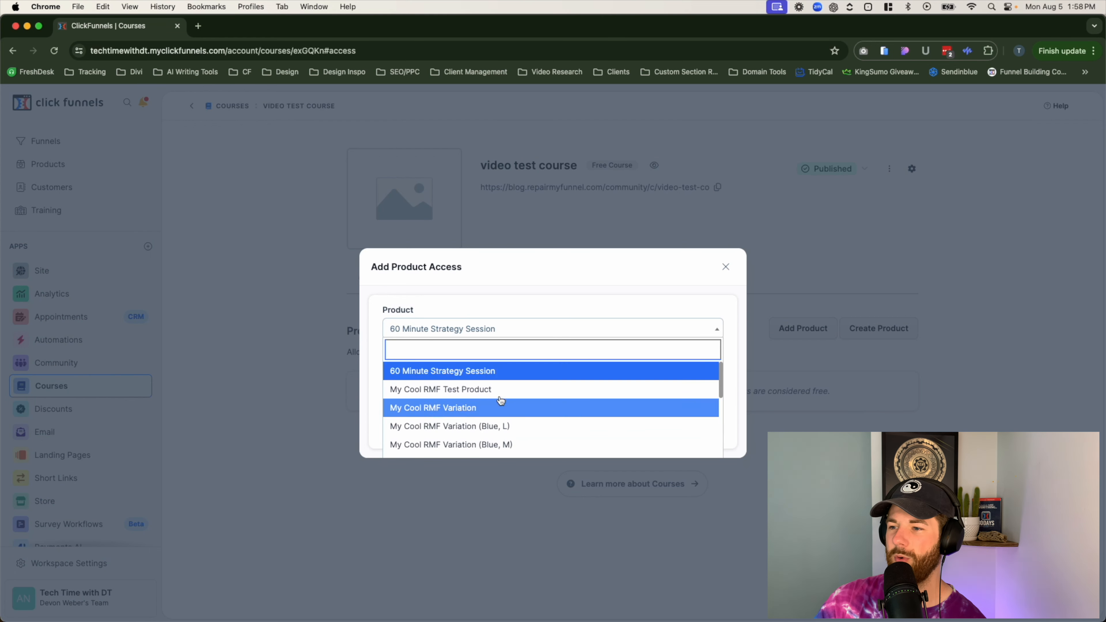
click(726, 269)
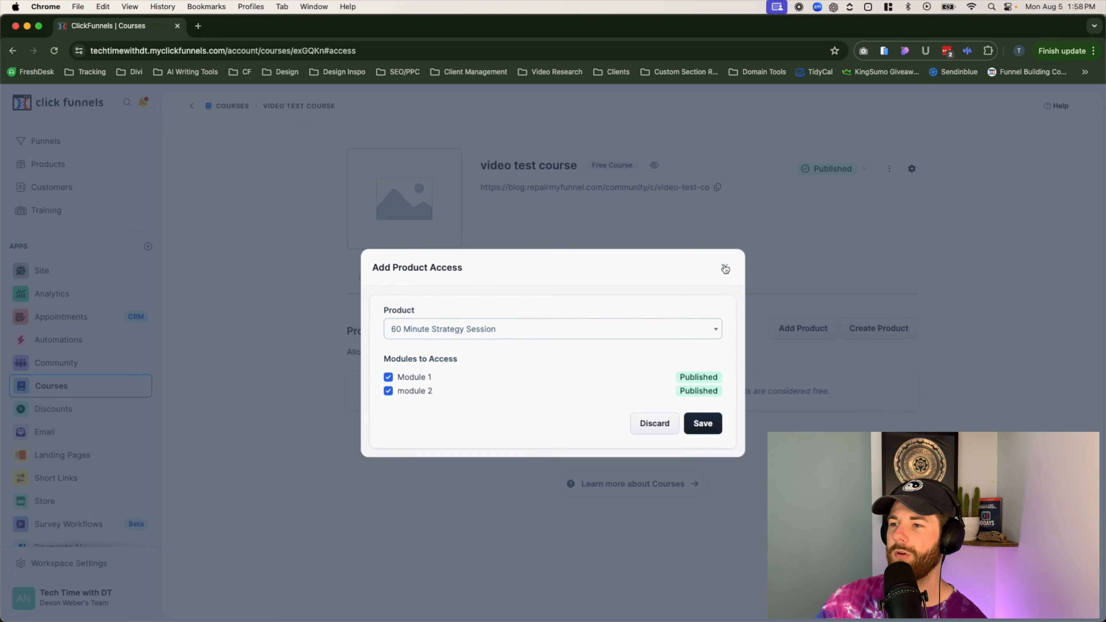
click(726, 269)
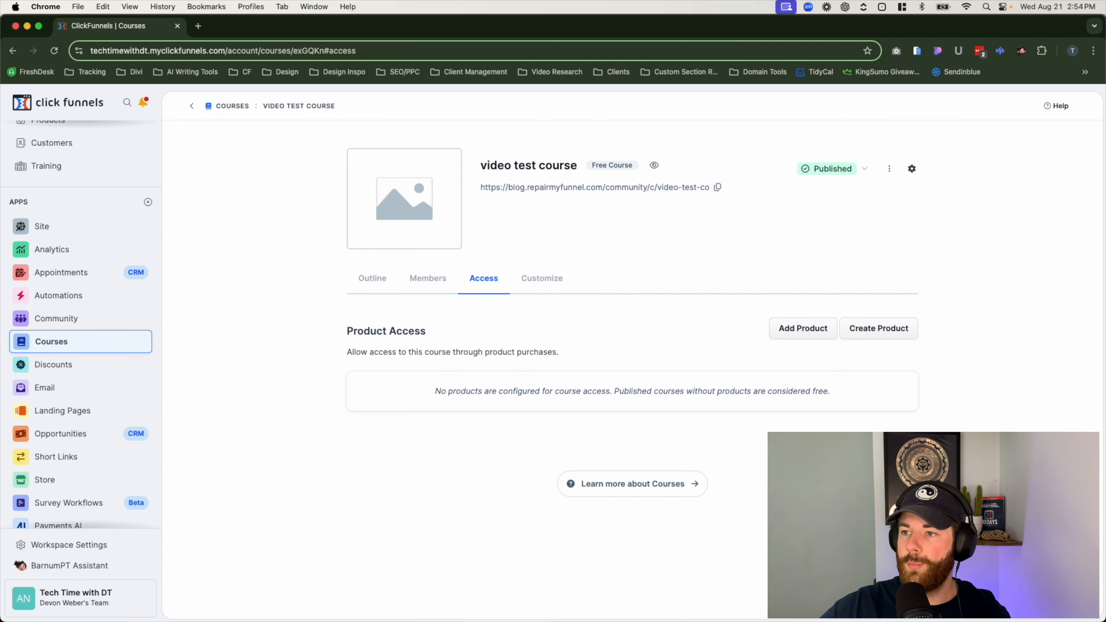
View the course's customization settings and check the LearningHub course overview in the incognito community window, returning to the course.
click(539, 292)
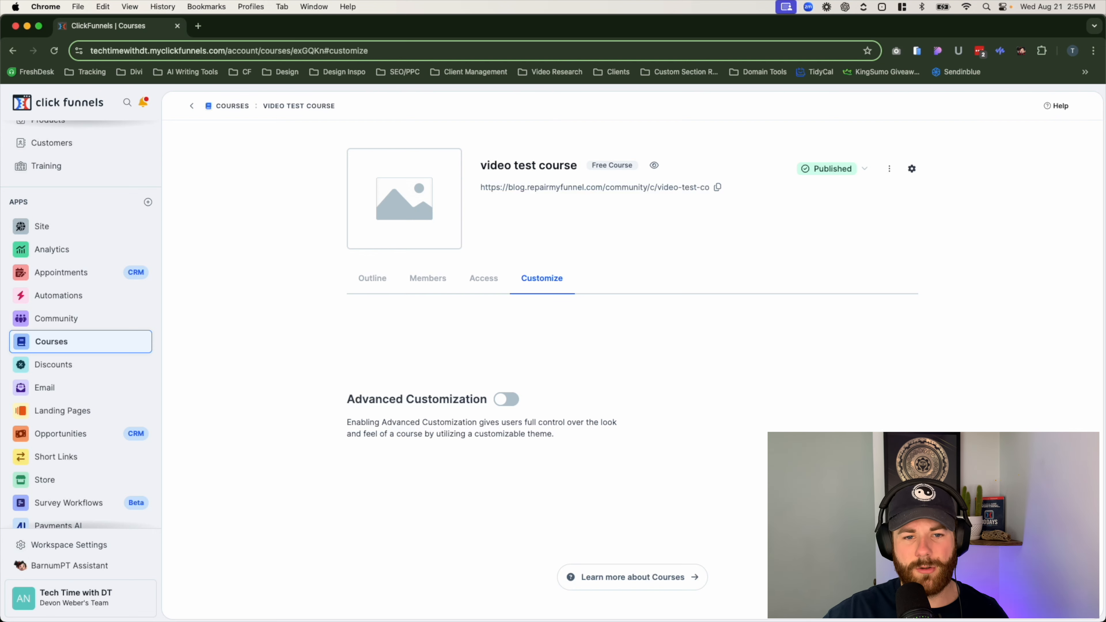
drag(0, 69, 543, 77)
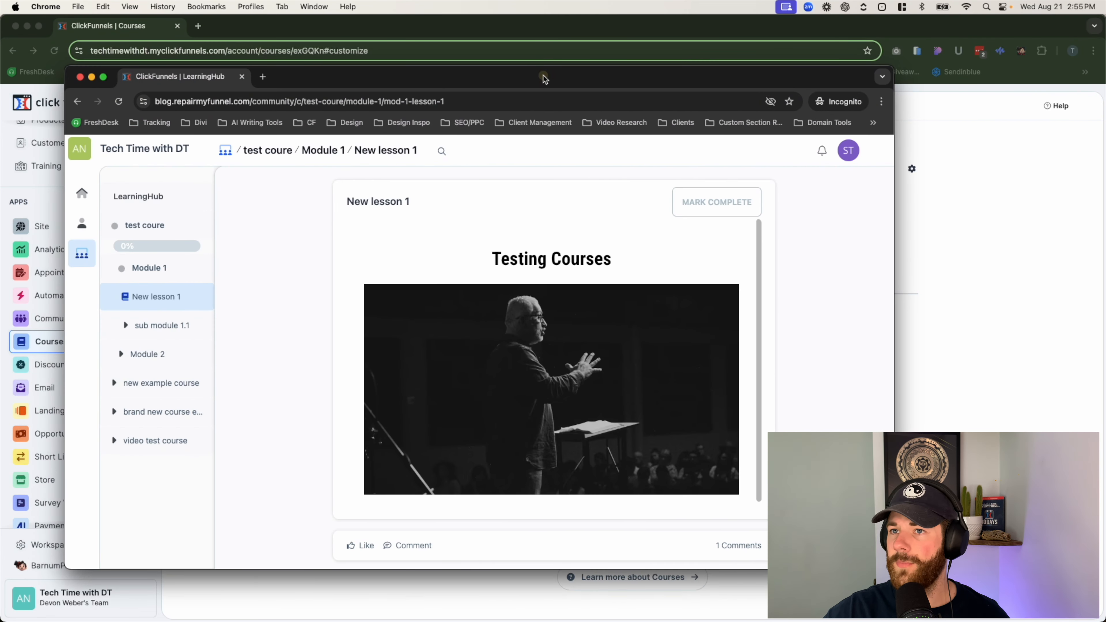
double_click(543, 77)
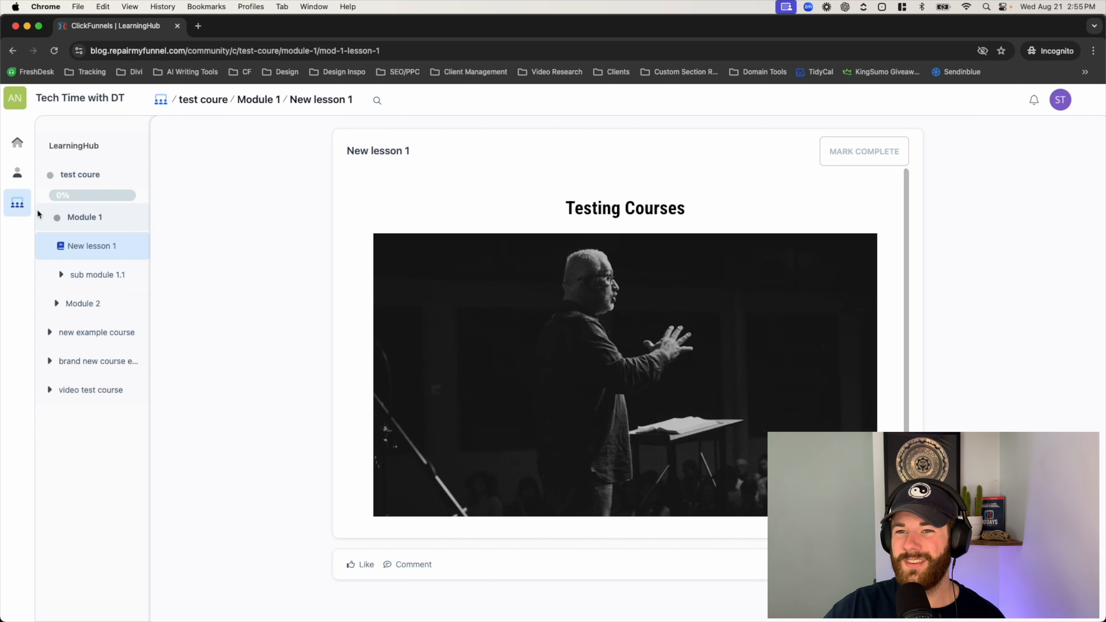
click(17, 209)
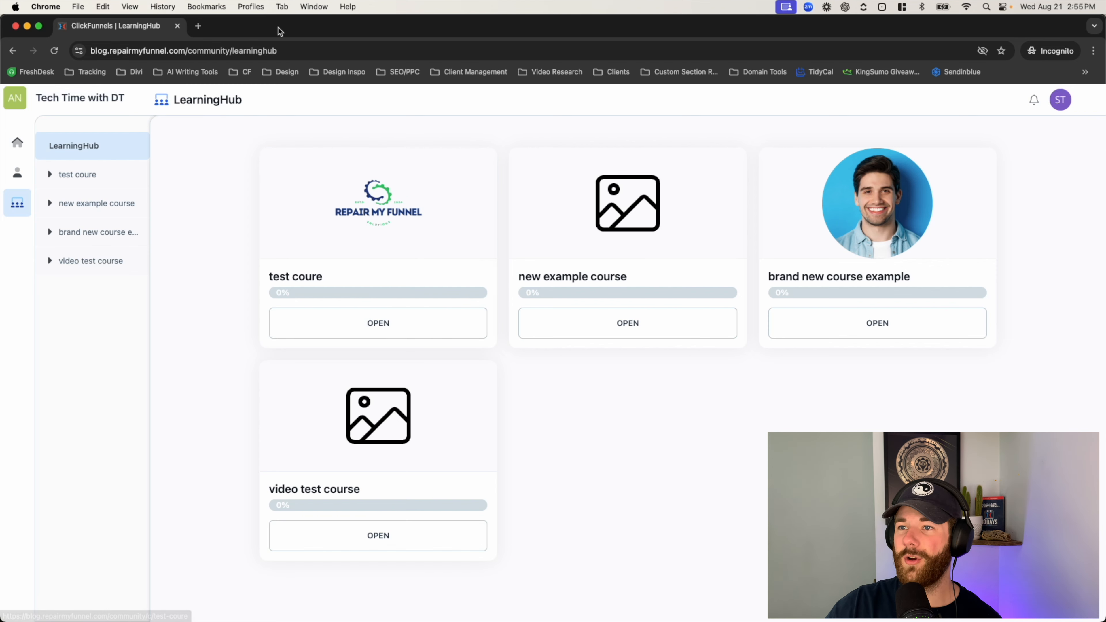
drag(280, 32, 0, 57)
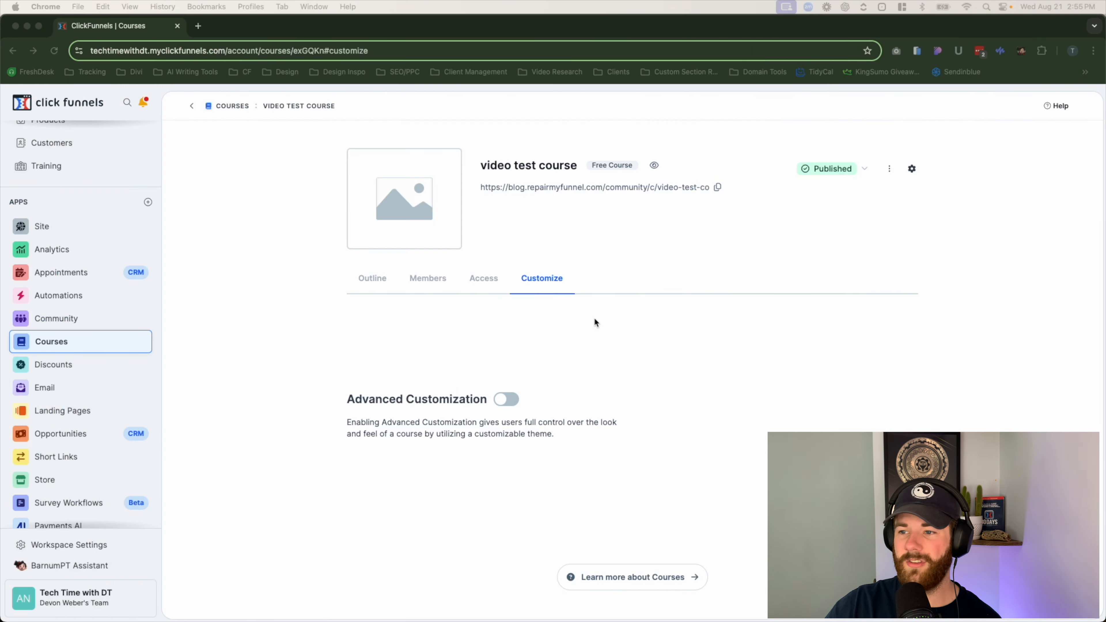